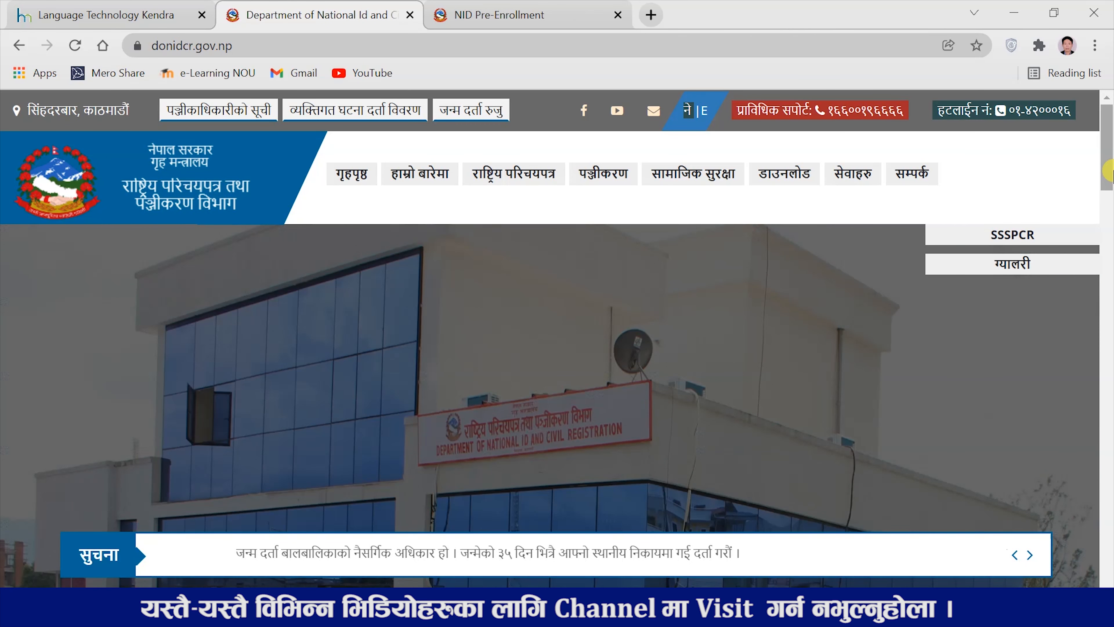
- Open the national ID card's online application from the donidcr.gov.np home page and keep only one NID Pre-Enrollment tab
click(303, 46)
click(302, 46)
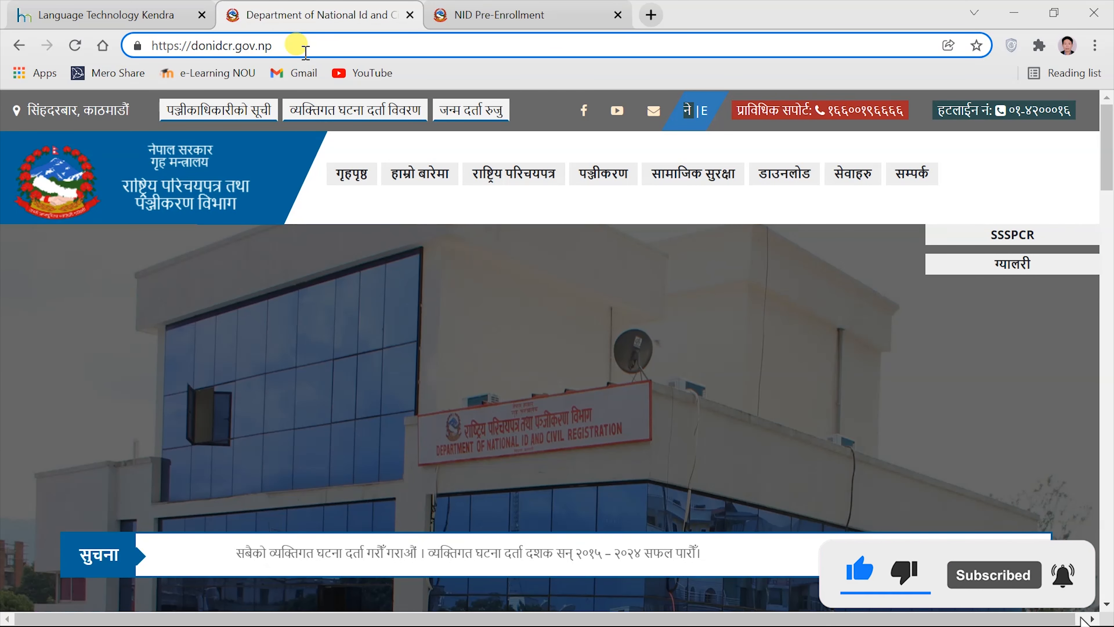
mouse_move(286, 44)
mouse_down()
mouse_move(149, 44)
mouse_move(286, 46)
mouse_up()
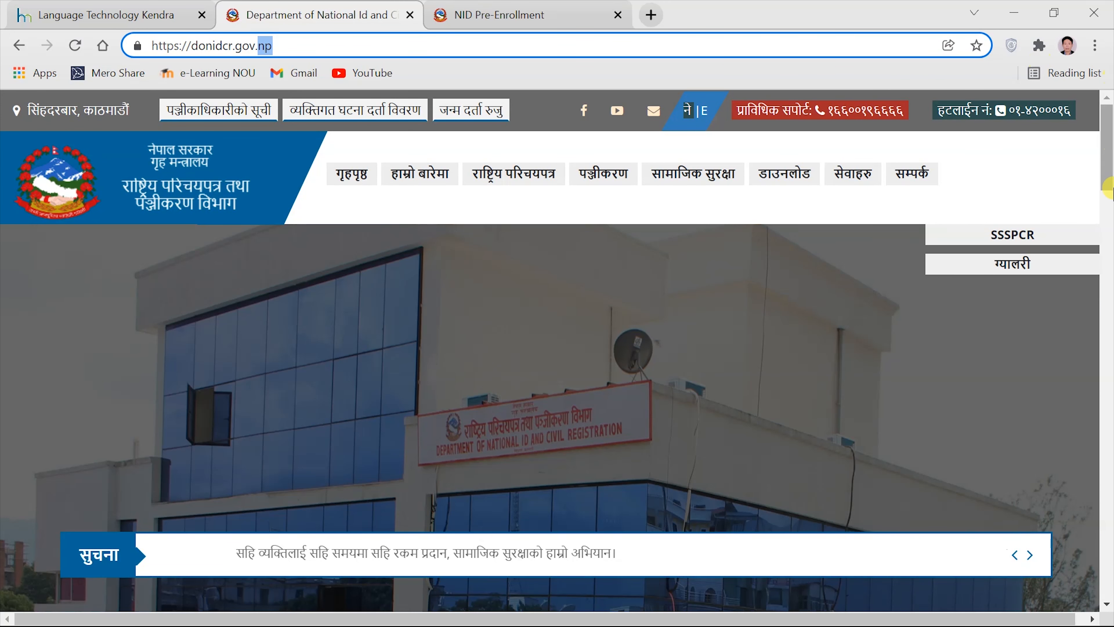
drag(1109, 168, 1109, 229)
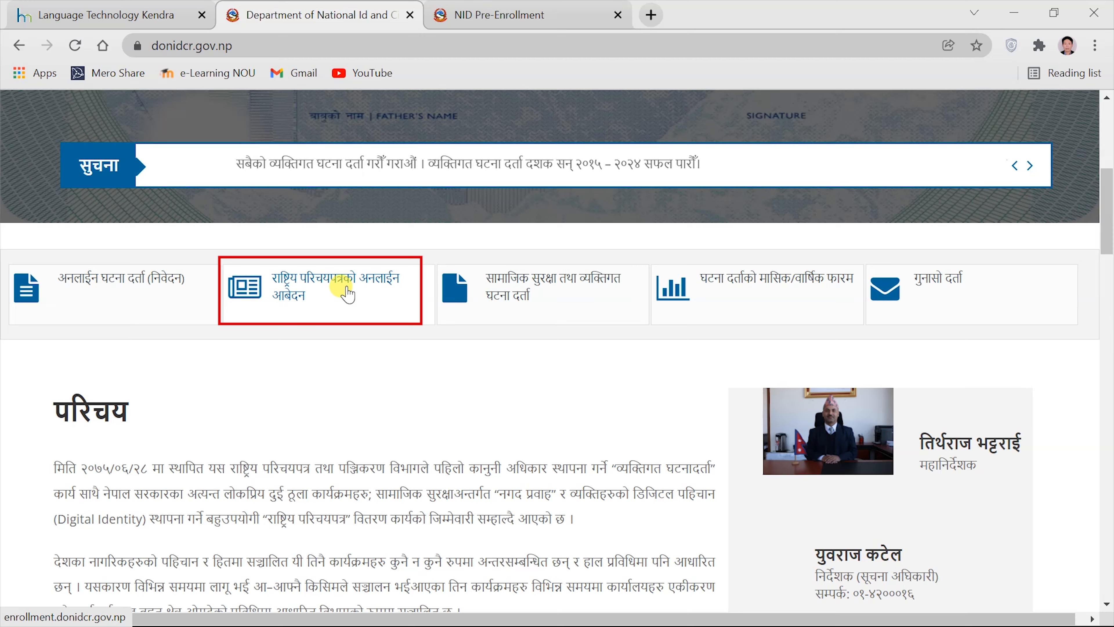
click(347, 290)
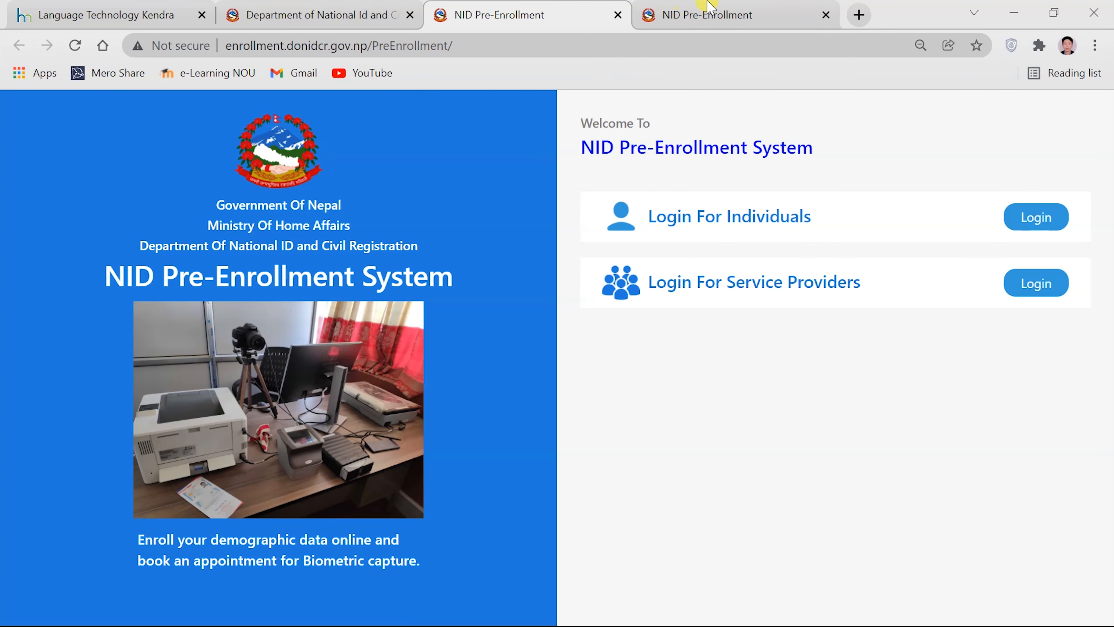
click(825, 15)
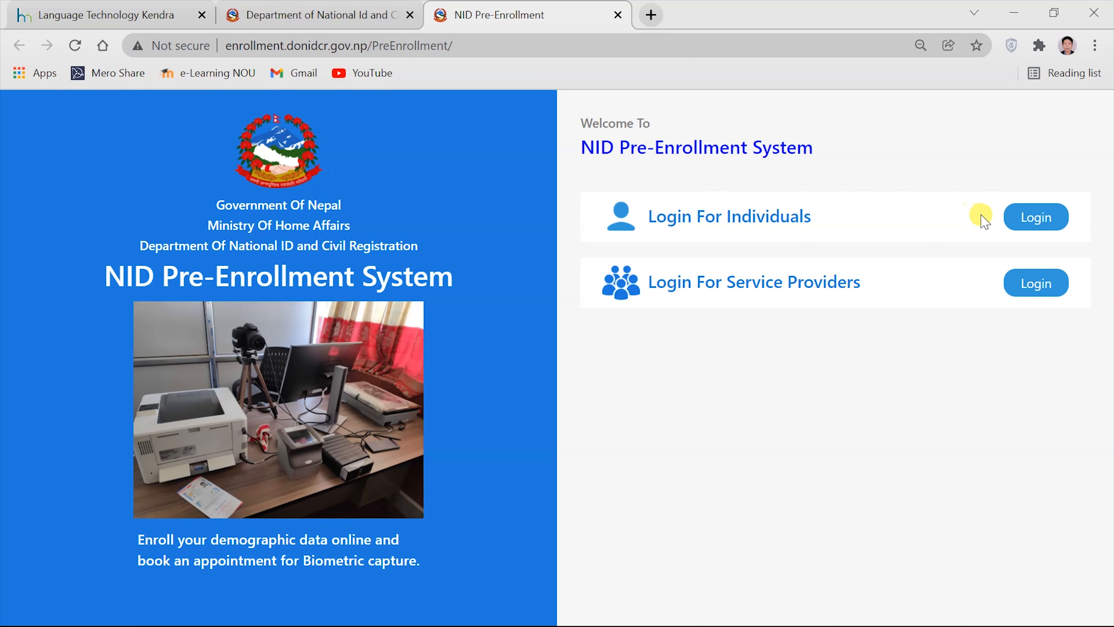
- Log in for individuals with the mobile number and start a new enrollment
click(1046, 219)
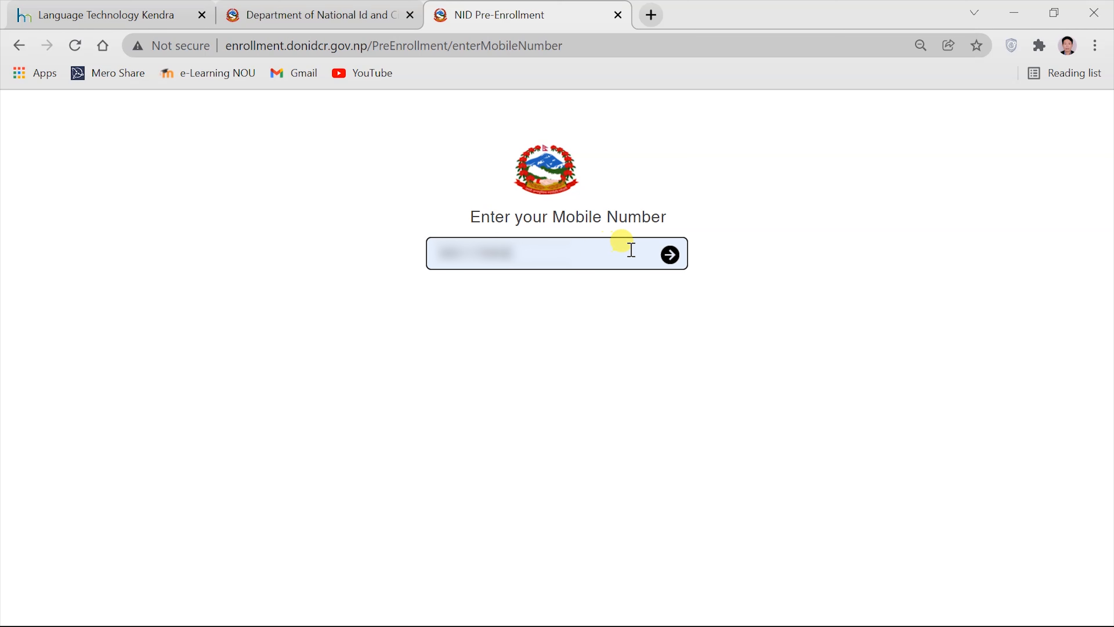
click(672, 256)
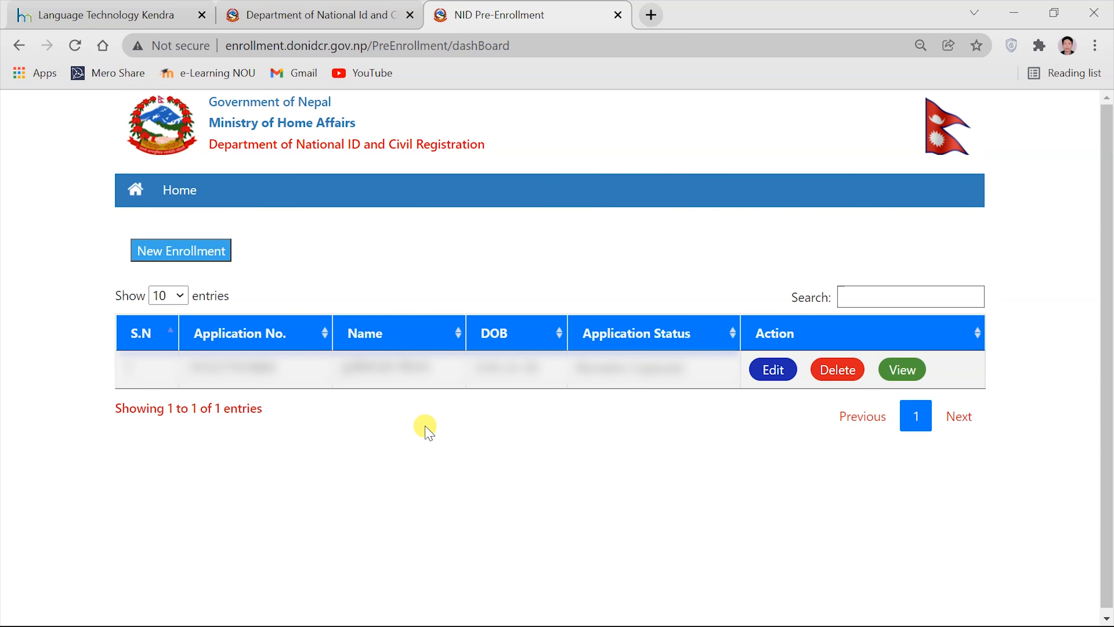
click(212, 257)
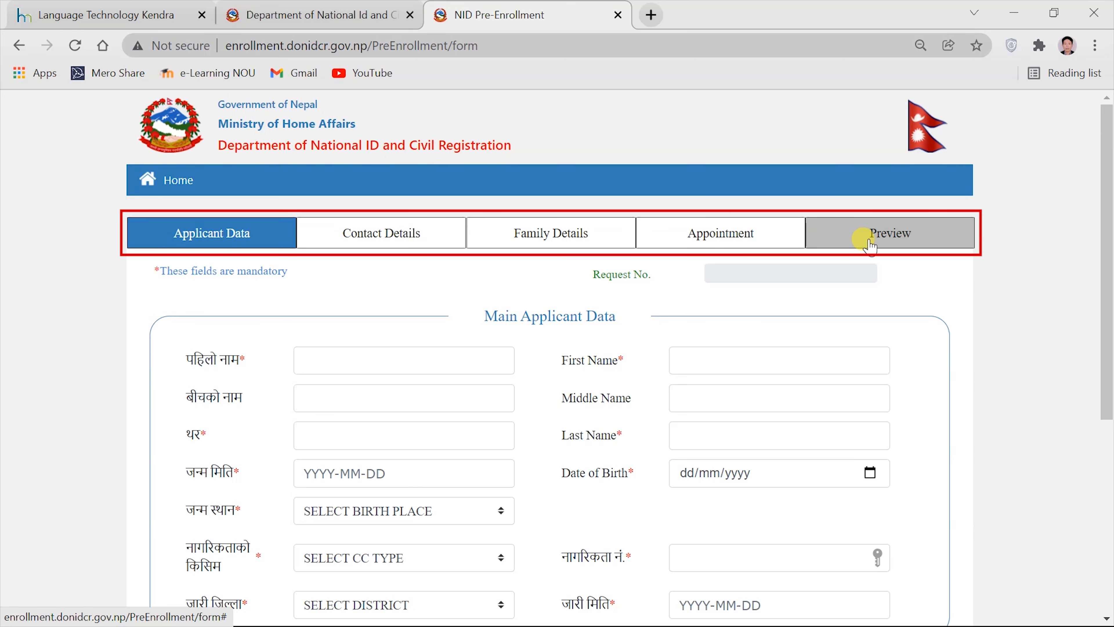
- Enter the applicant's first name in Nepali under Main Applicant Data
scroll(451, 219, down, 2)
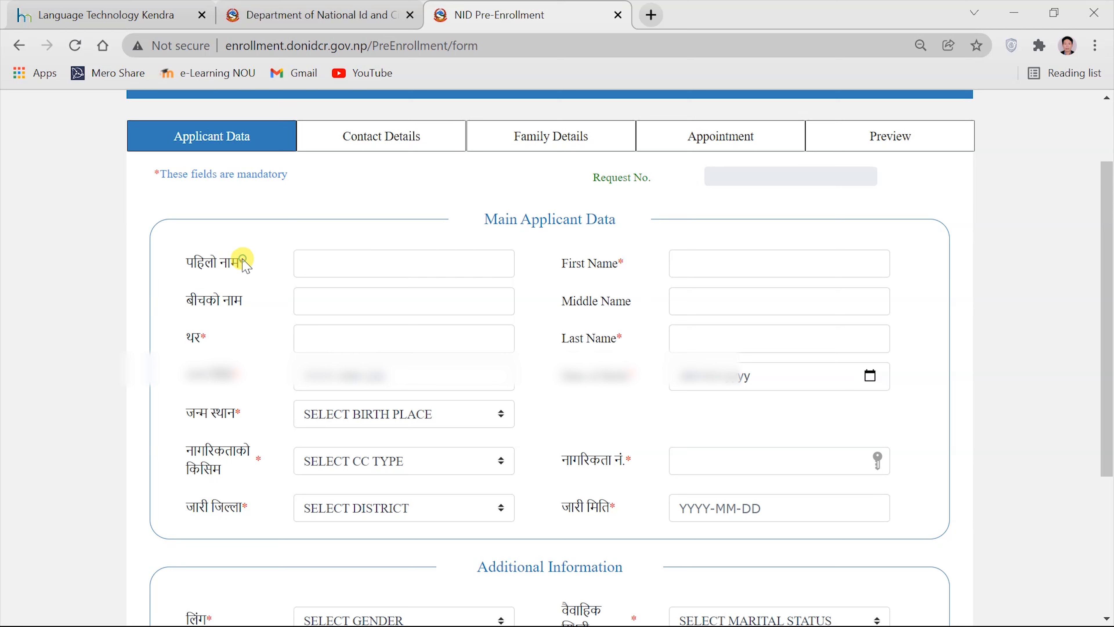
double_click(170, 174)
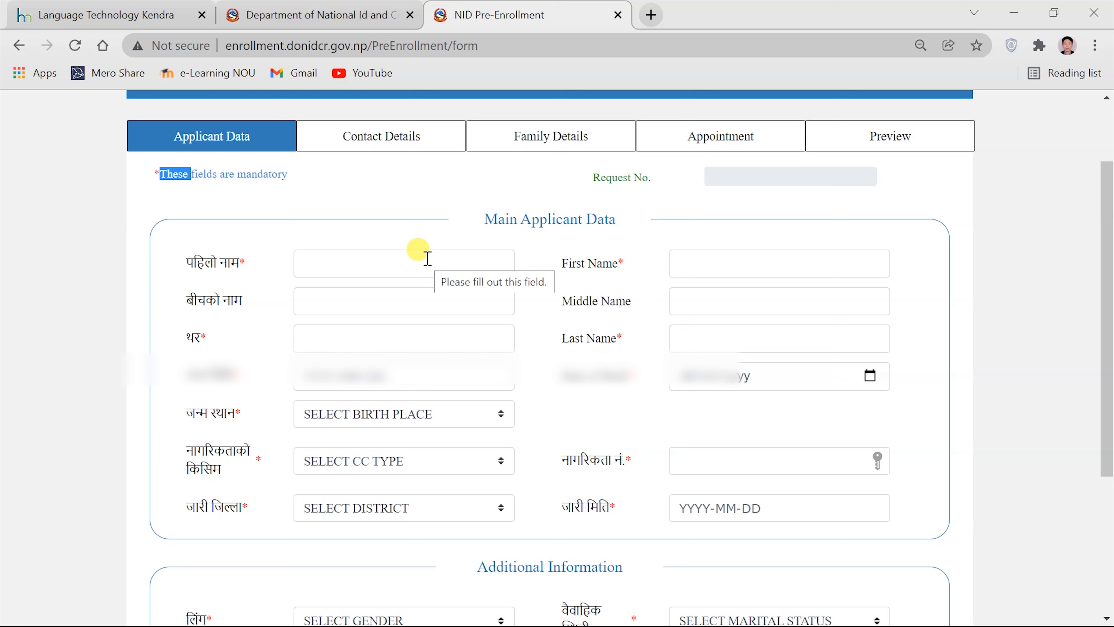
click(394, 260)
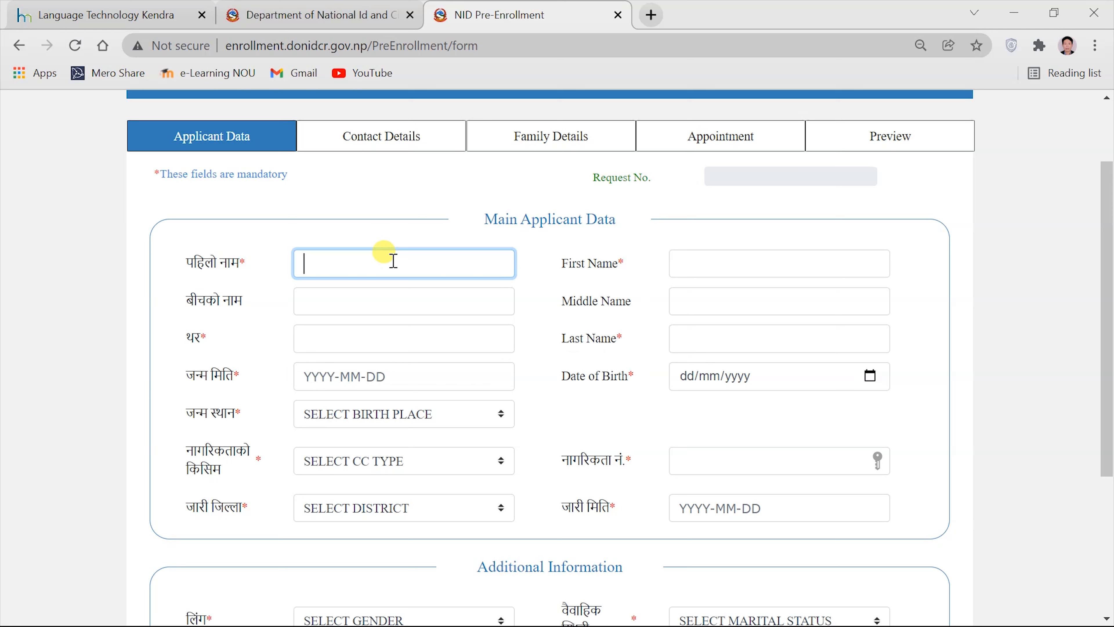
text(निसान्)
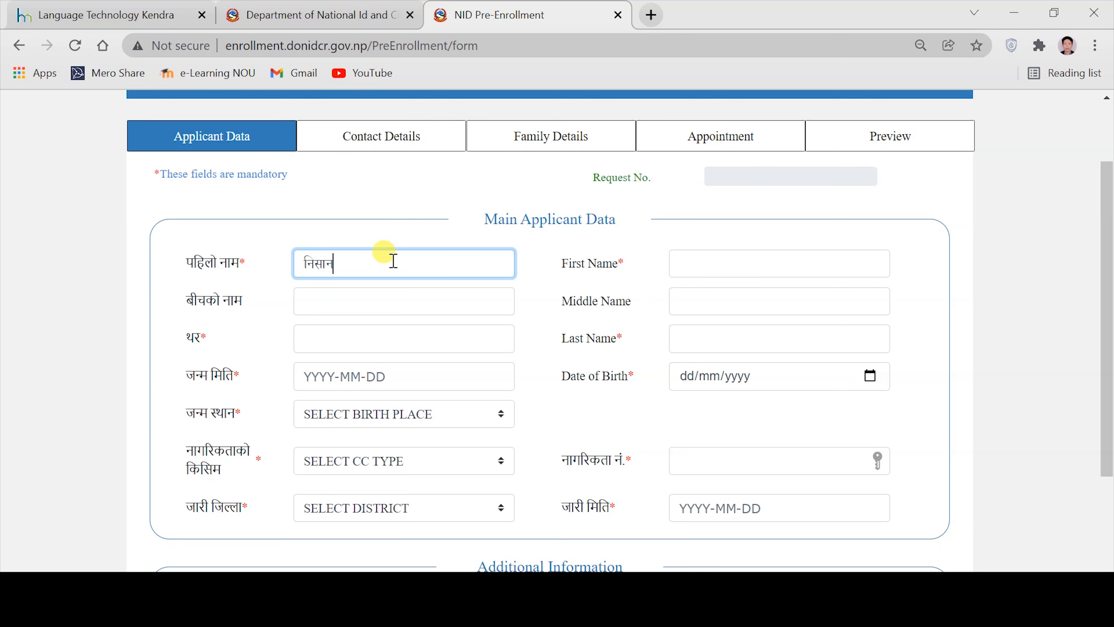
- Switch to the Language Technology Kendra site, reload ltk.org.np/downloads.php and look through its downloads for Nepali Unicode Romanized
click(88, 11)
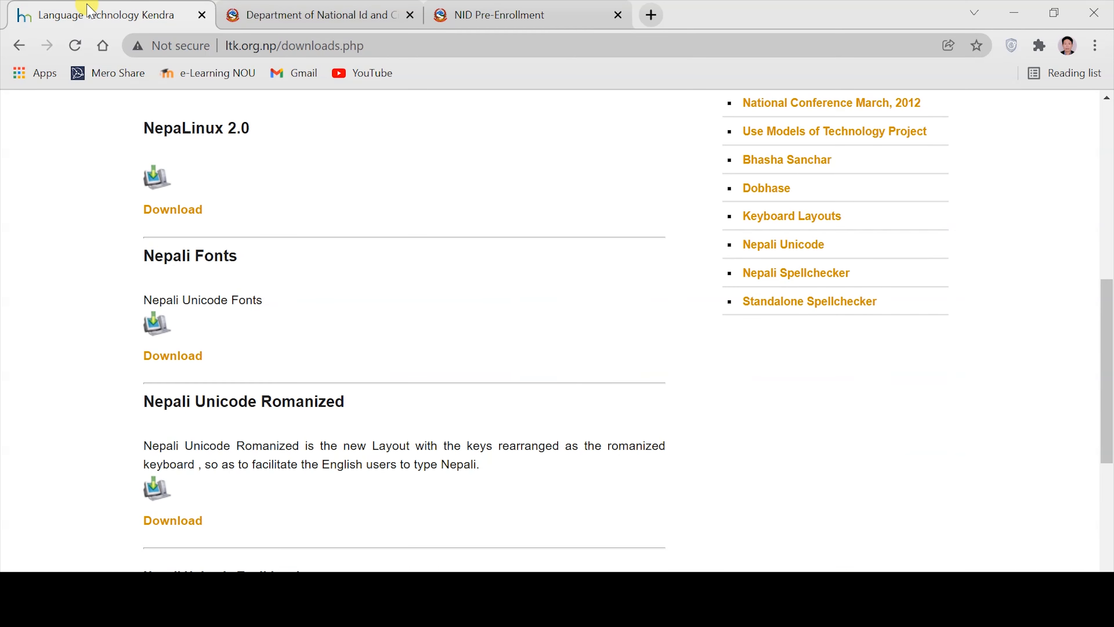
click(244, 46)
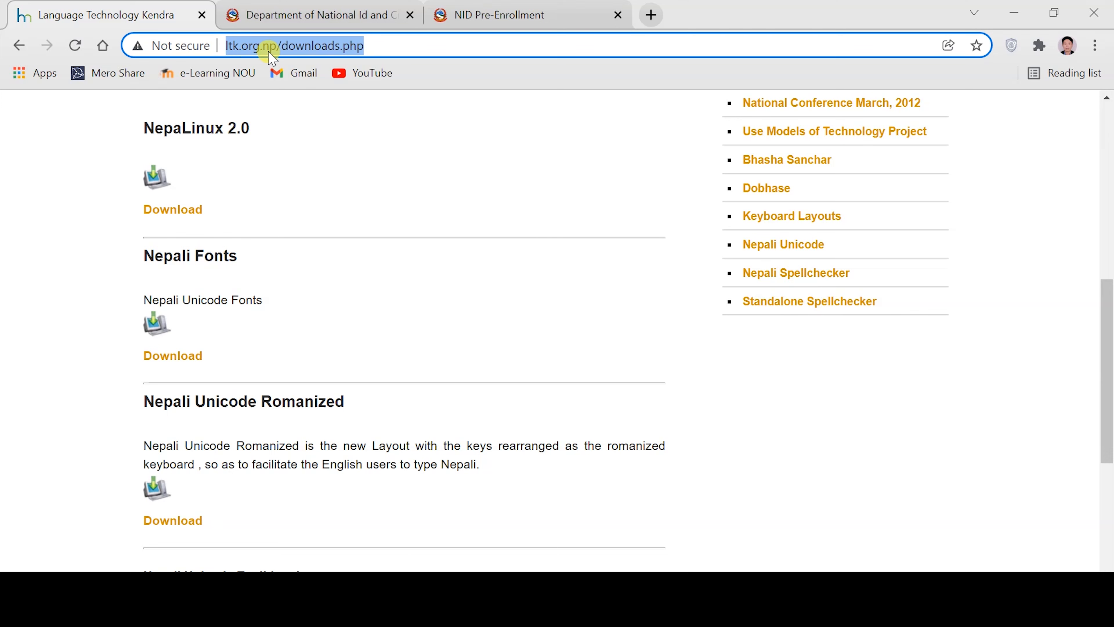
key(Return)
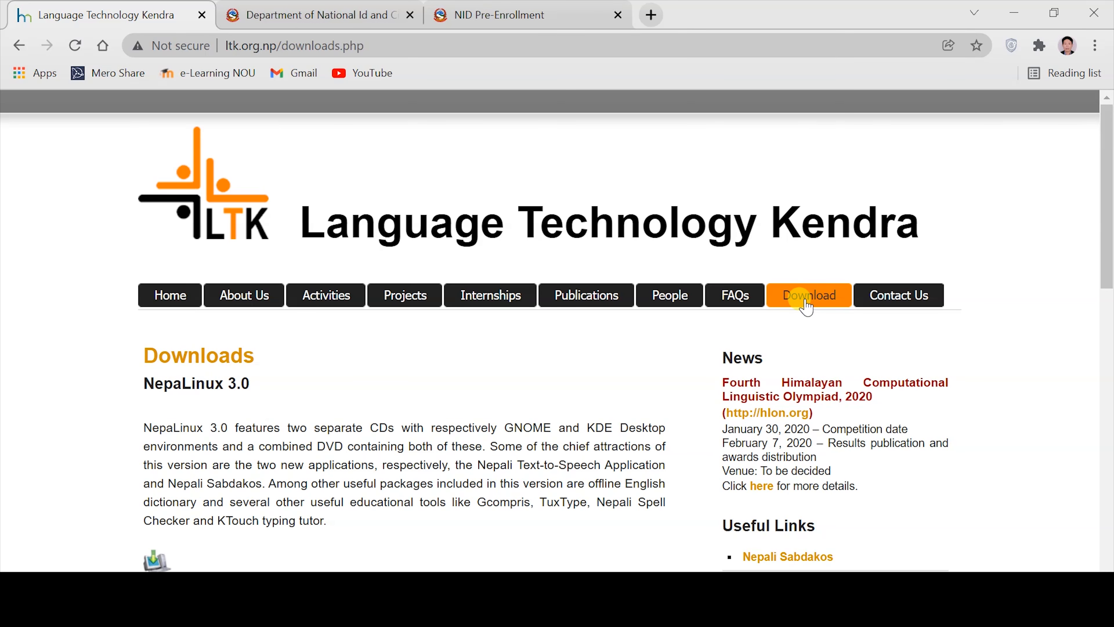
drag(1105, 237, 1096, 384)
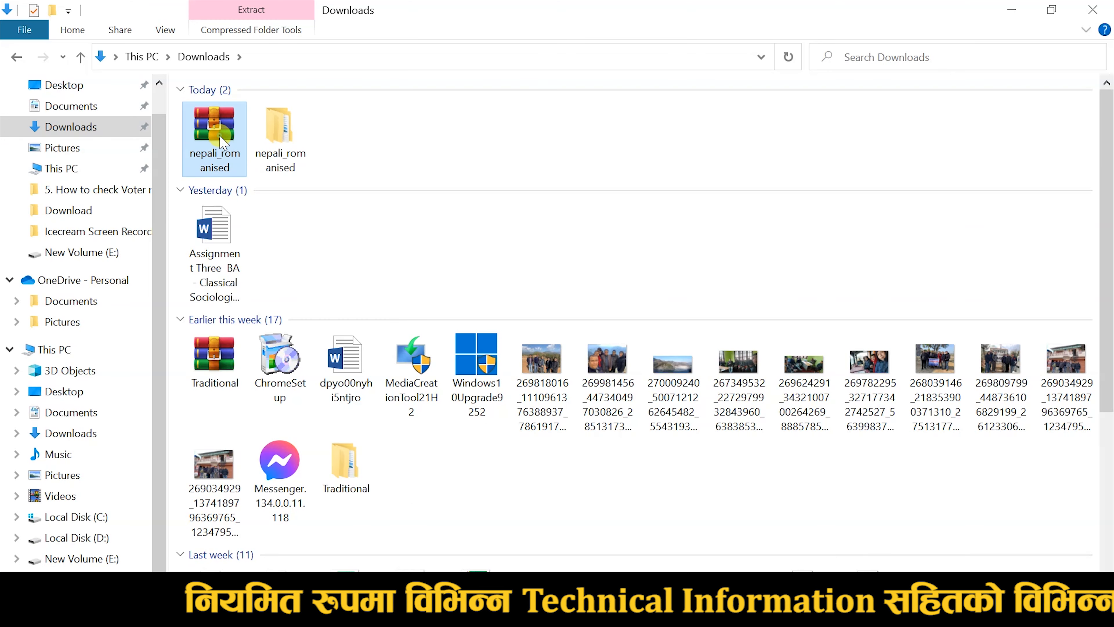
- In File Explorer, open the extracted nepali_romanised folder in Downloads and its inner folder of the same name
right_click(221, 141)
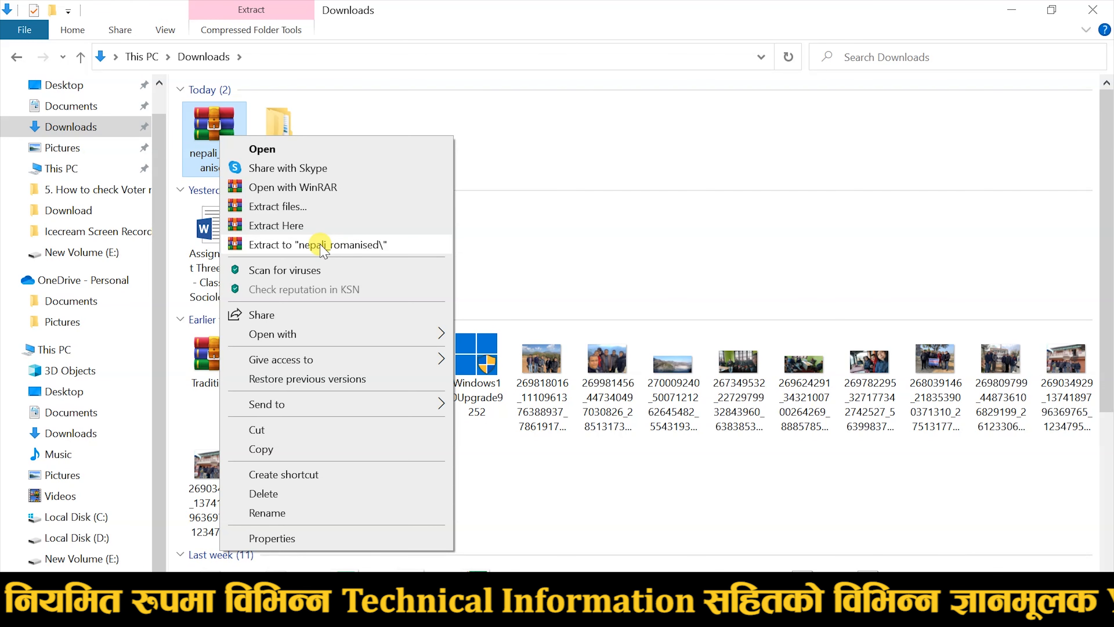
click(528, 94)
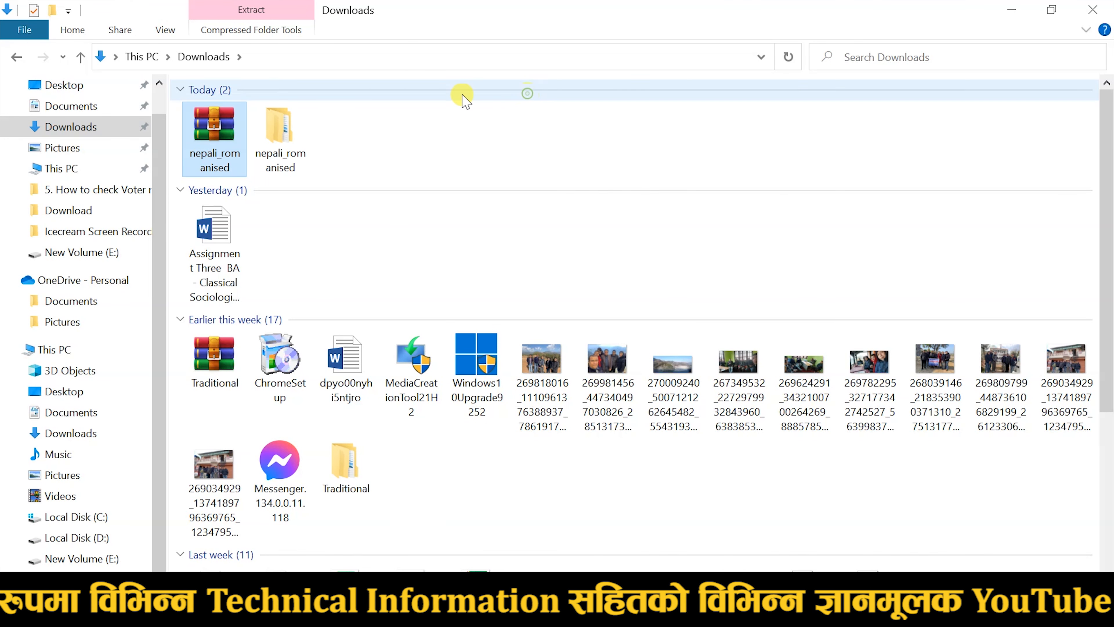
click(267, 138)
double_click(267, 142)
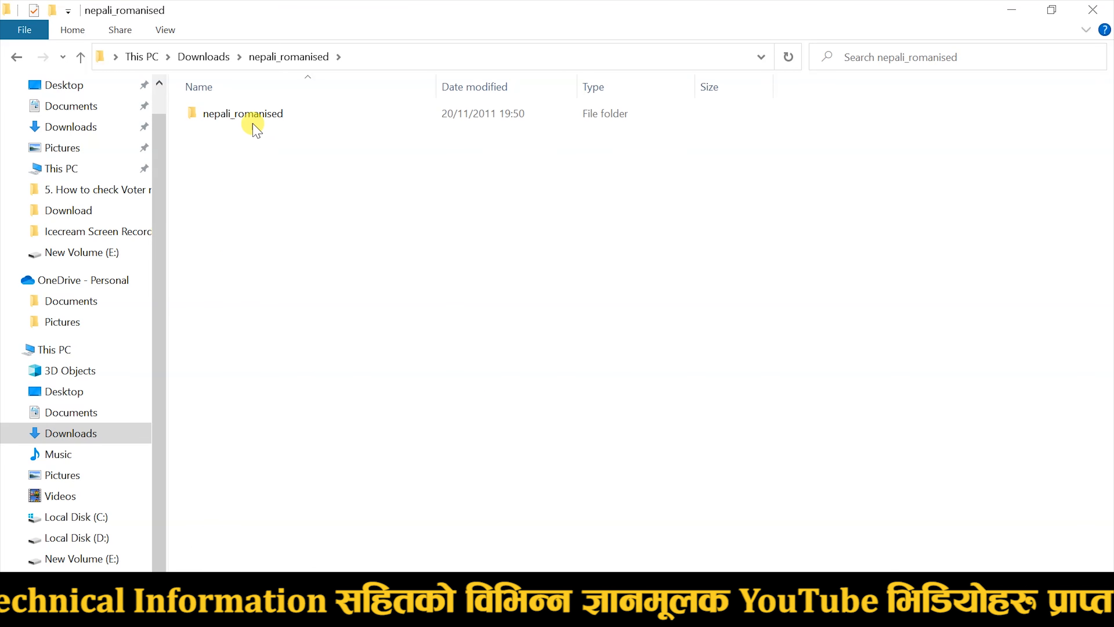
click(252, 119)
double_click(251, 115)
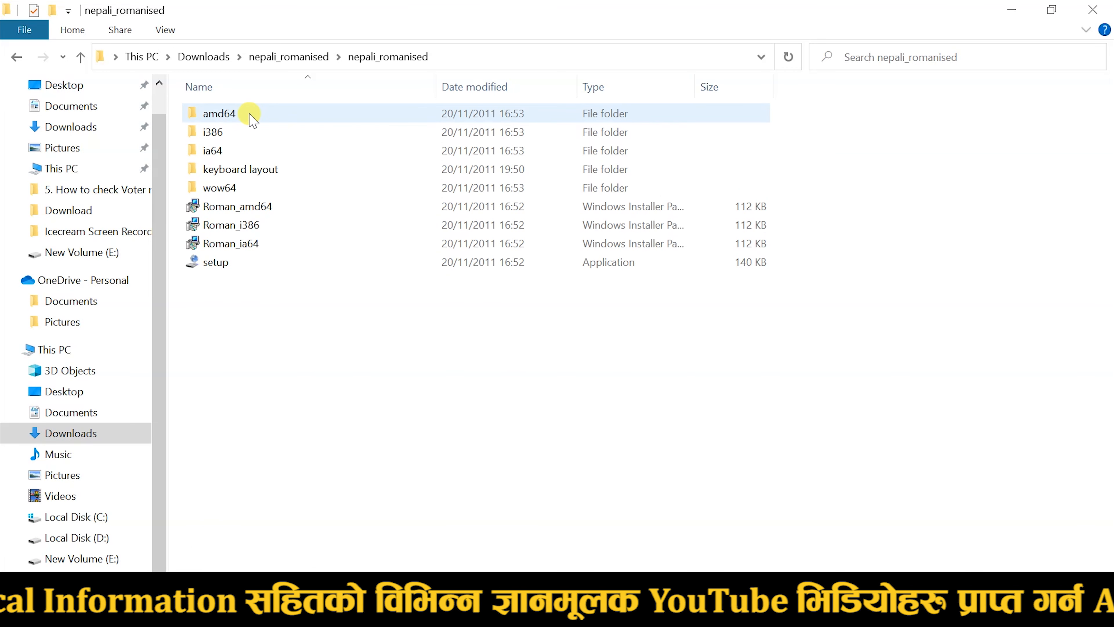
- View the keyboardlayout-romanized image stored in the keyboard layout folder
click(237, 172)
double_click(237, 172)
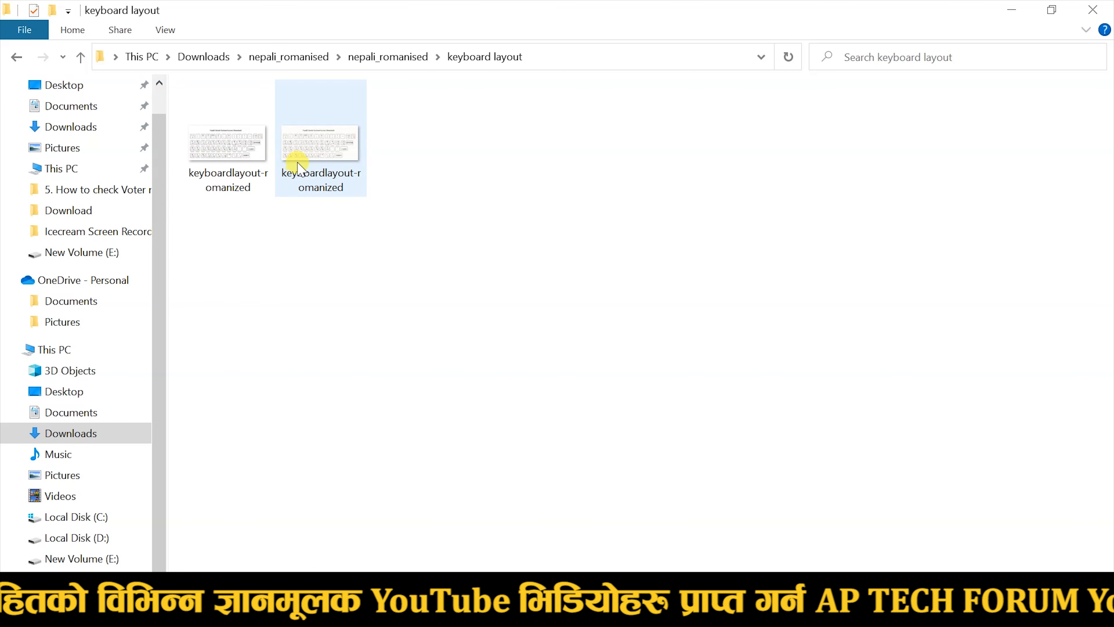
double_click(345, 164)
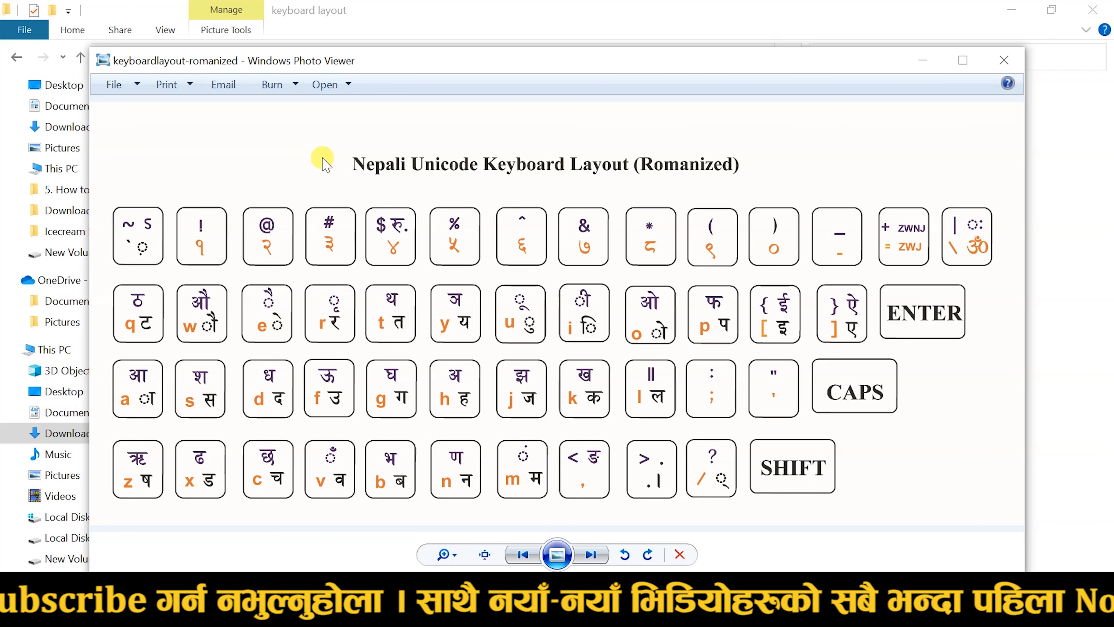
key(super)
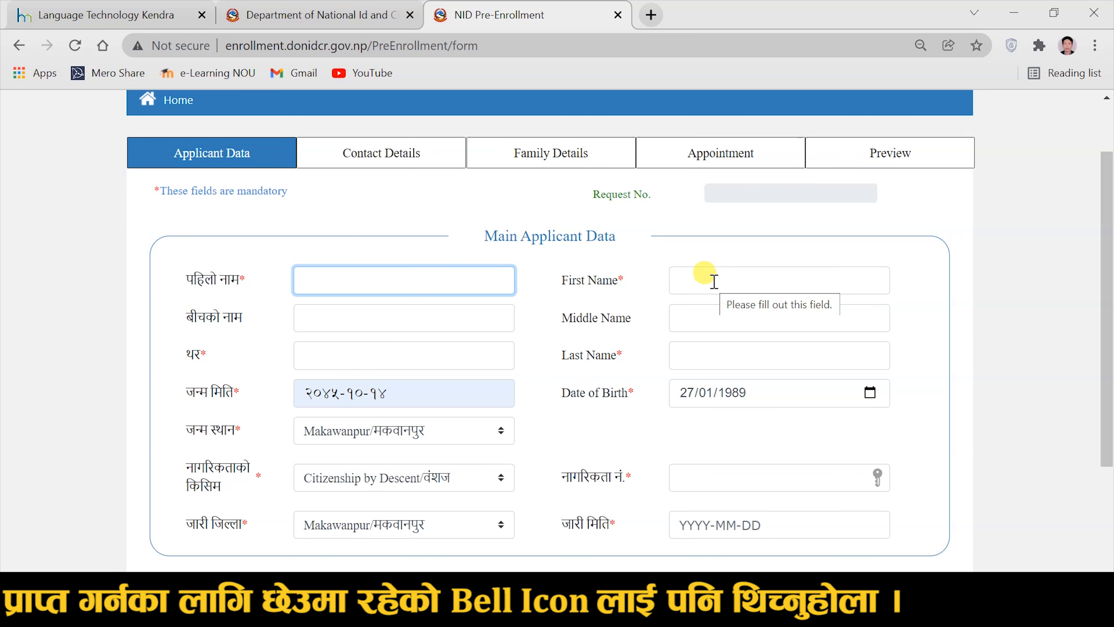
click(231, 393)
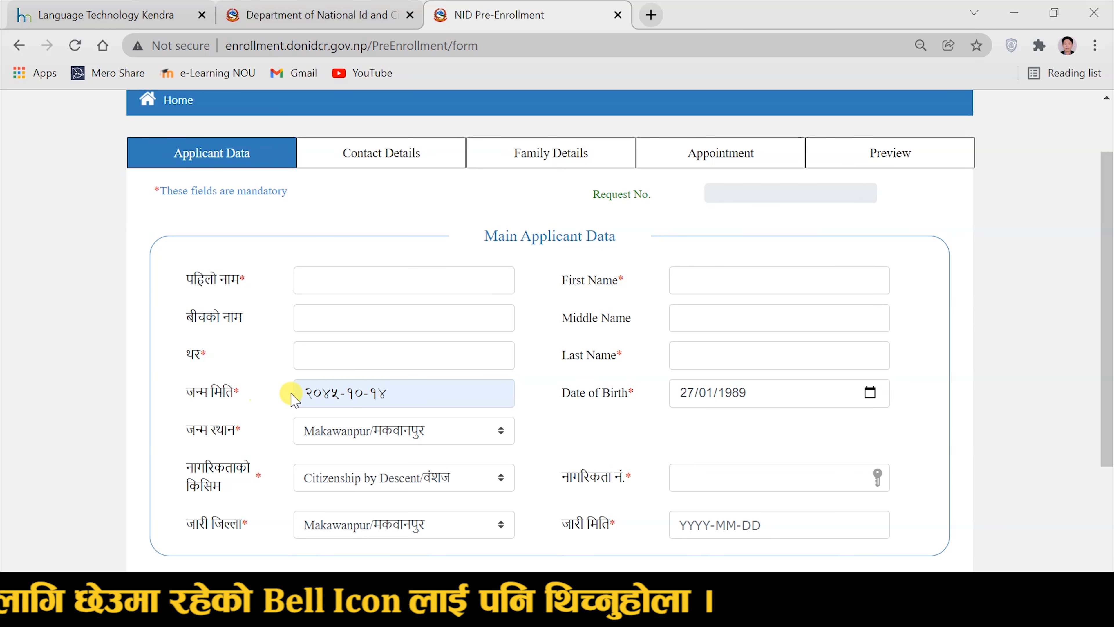
click(312, 394)
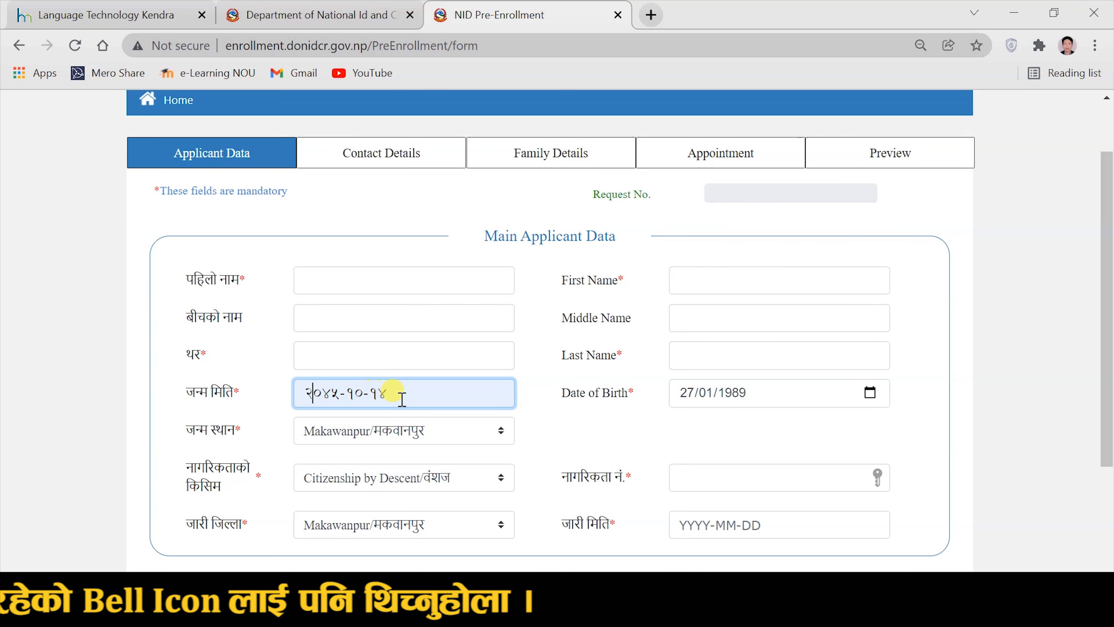
click(415, 397)
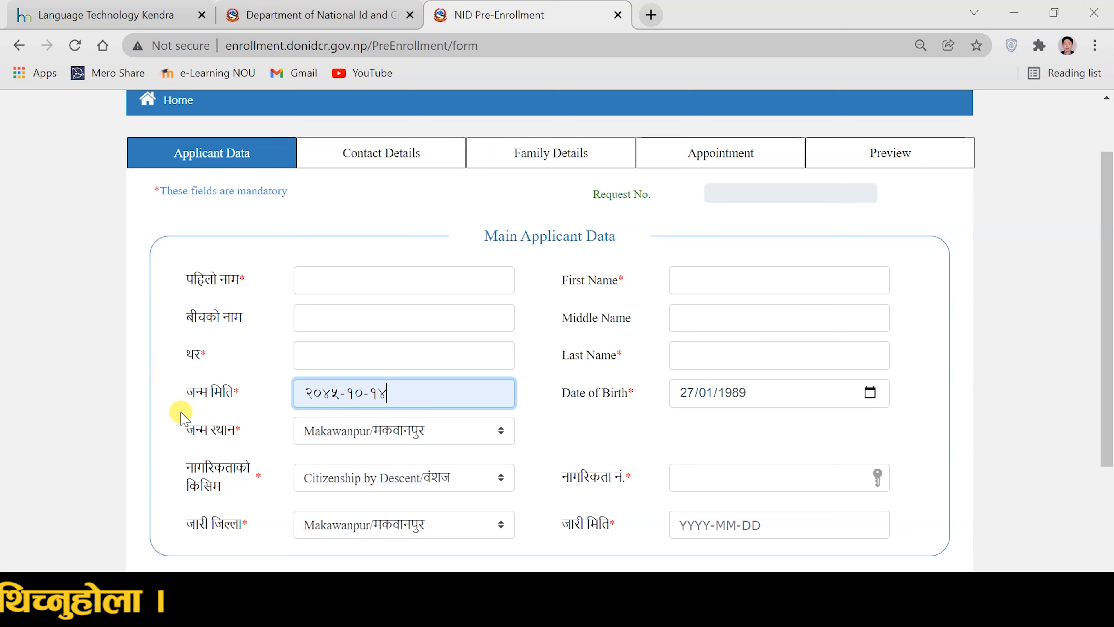
- Set the applicant's birth place to Chitwan and the citizenship type to Citizenship by Descent
click(390, 435)
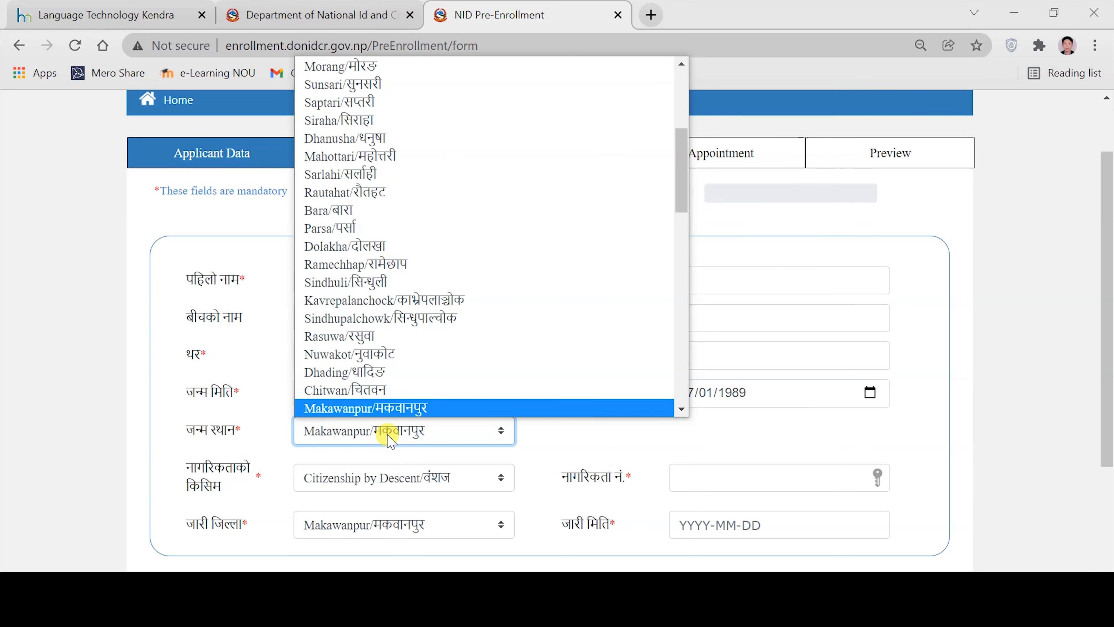
click(390, 437)
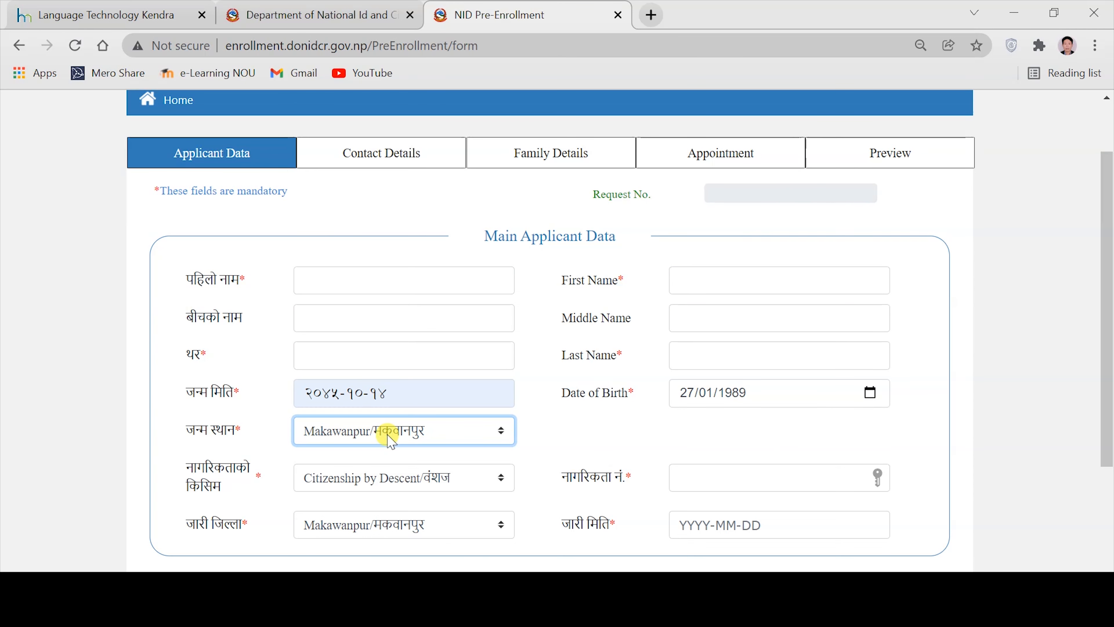
click(390, 439)
key(Up)
key(Return)
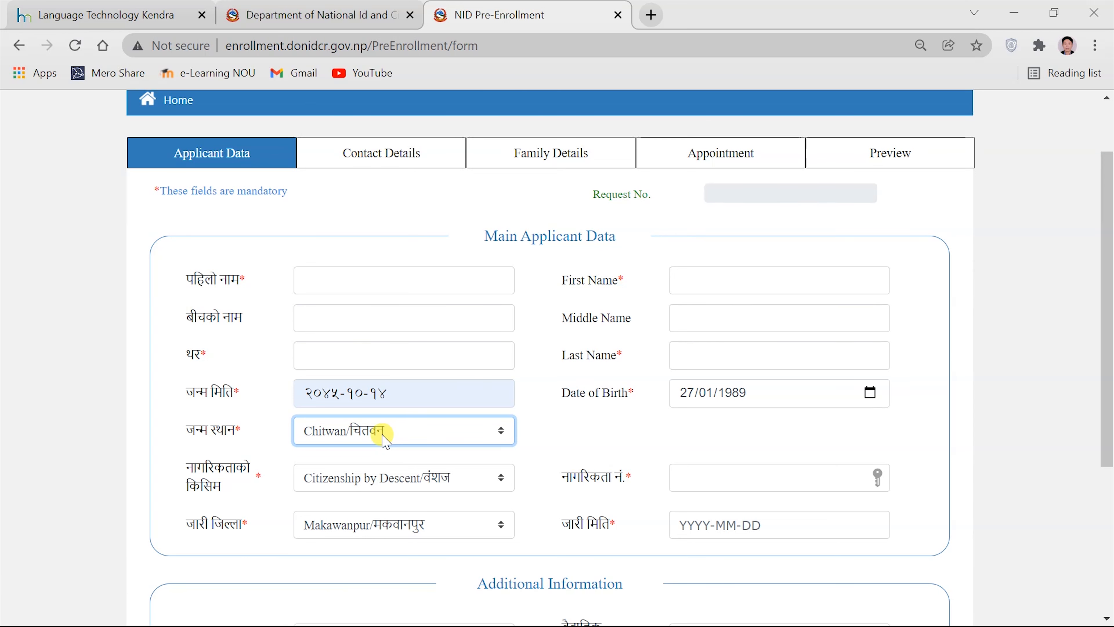
click(347, 479)
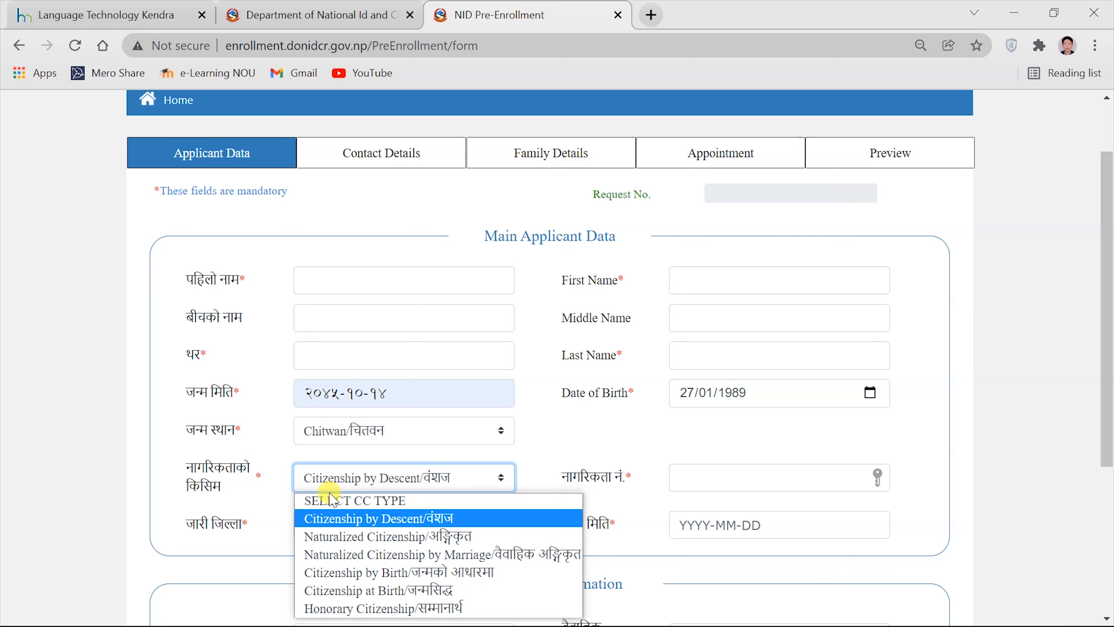
click(350, 520)
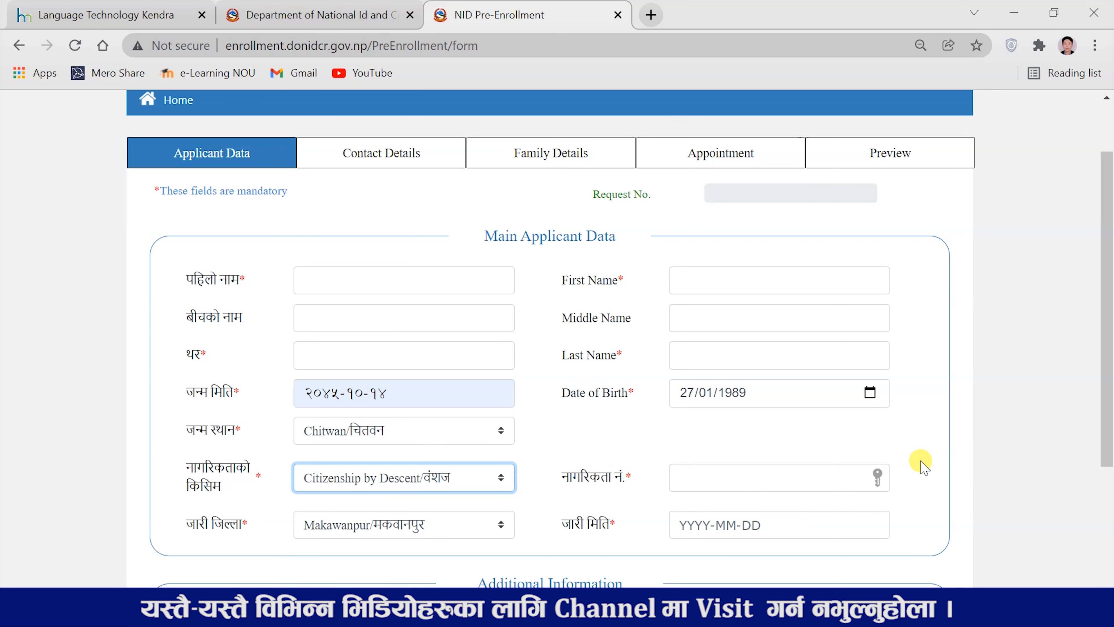
- In Additional Information, check the gender options and set the father status to KNOWN
drag(1108, 345, 1108, 509)
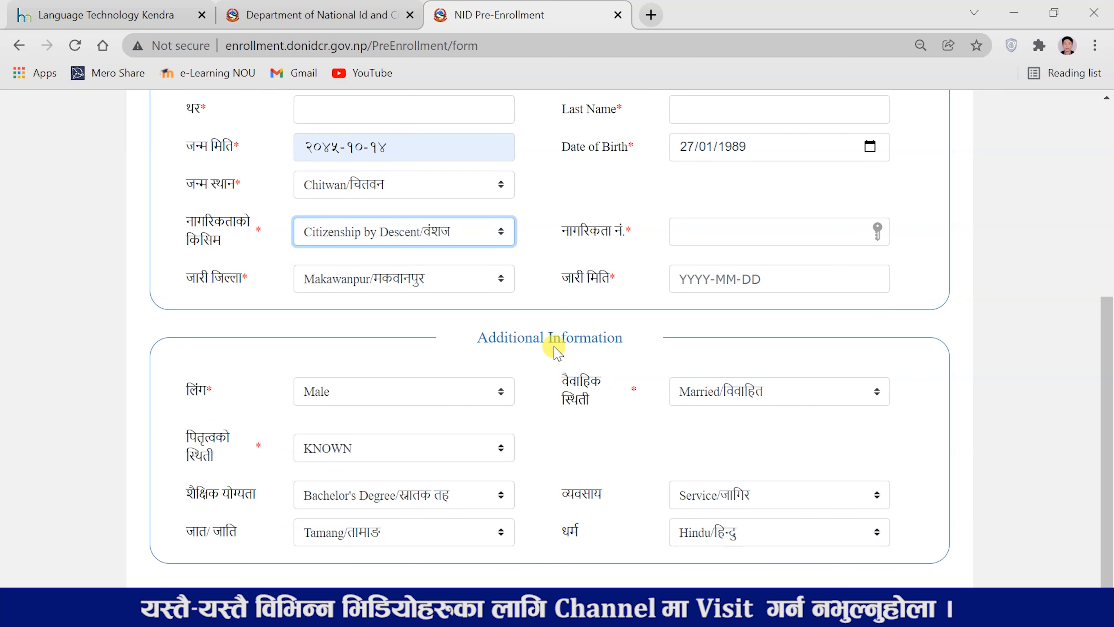
click(325, 392)
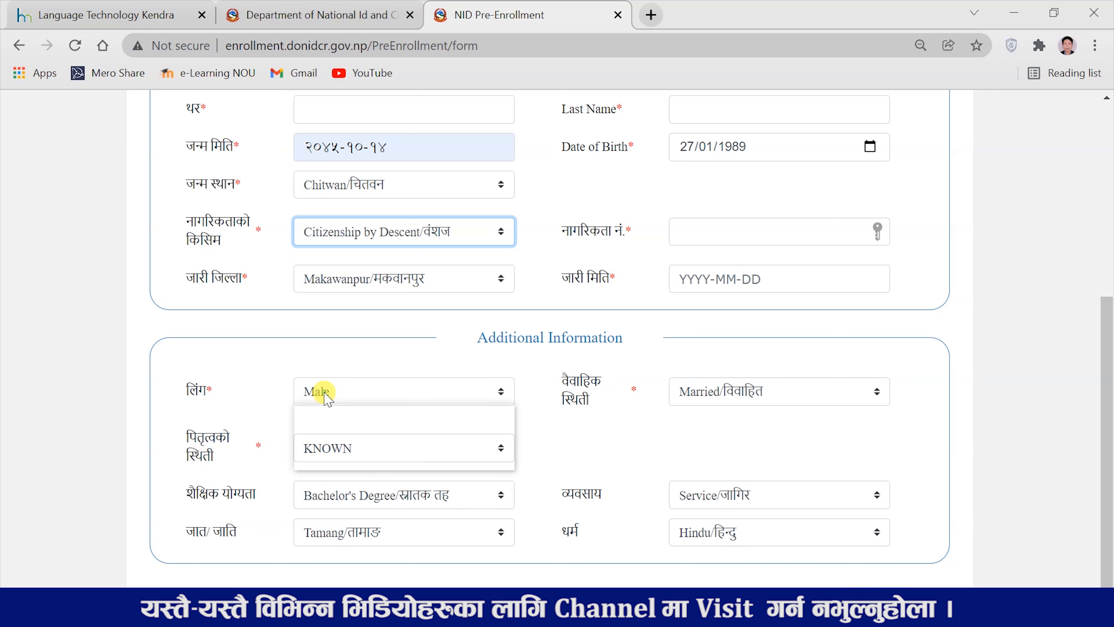
click(326, 392)
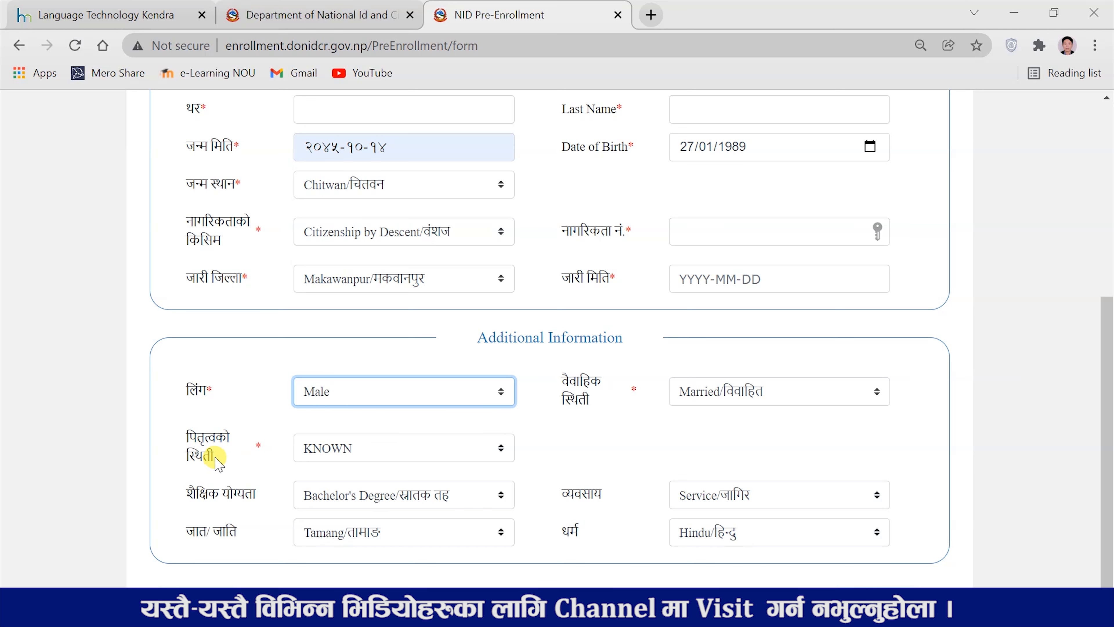
click(323, 450)
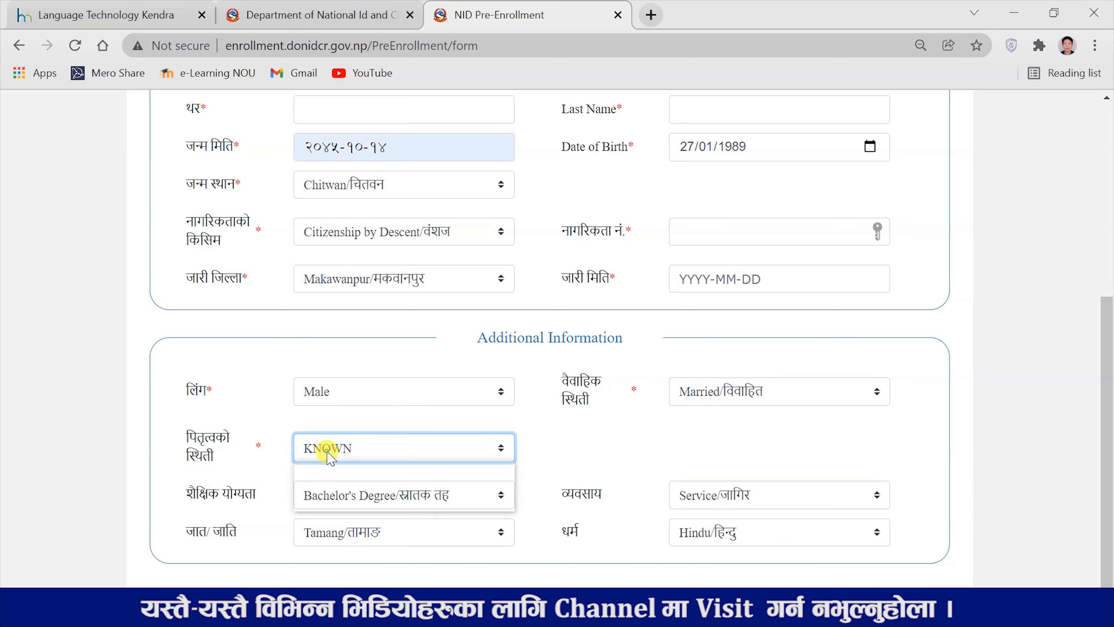
click(328, 452)
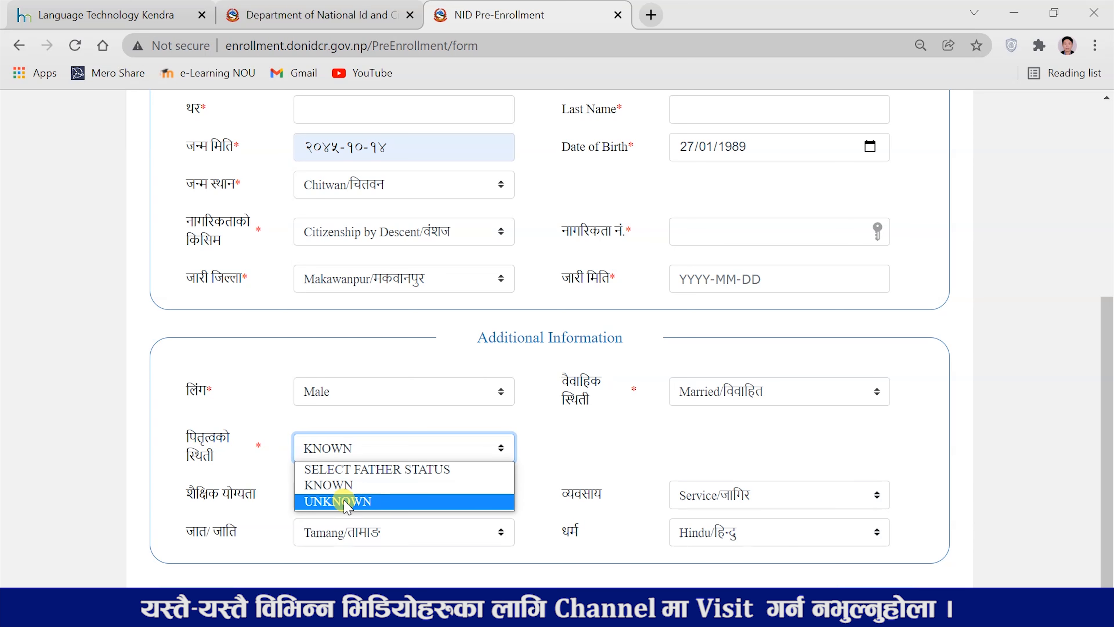
click(384, 485)
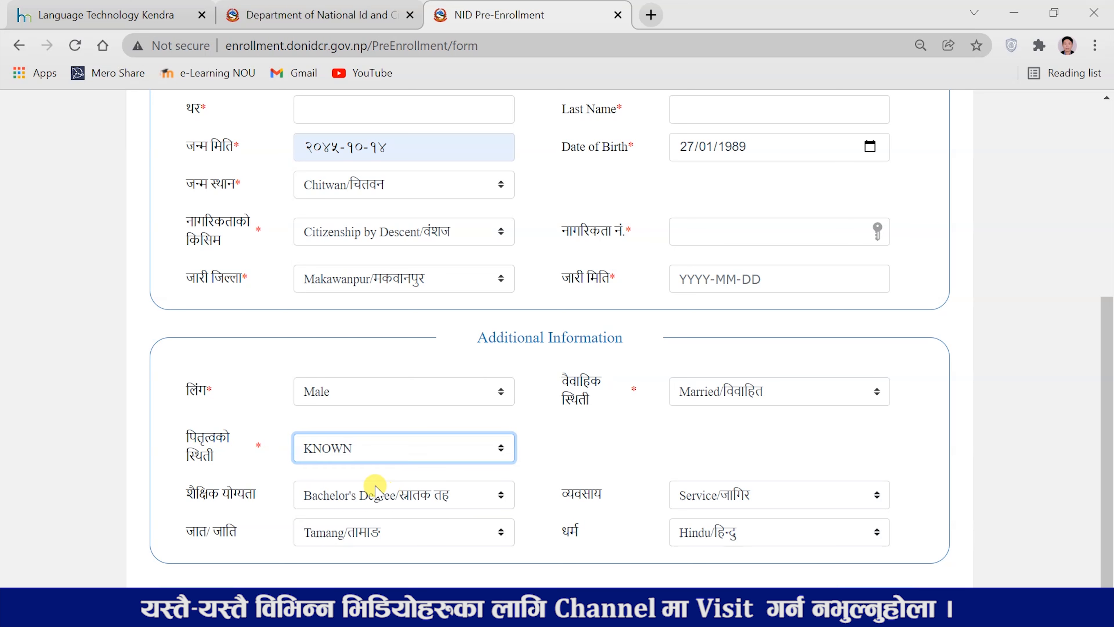
- Review the available education and caste options for the applicant in Additional Information
click(303, 498)
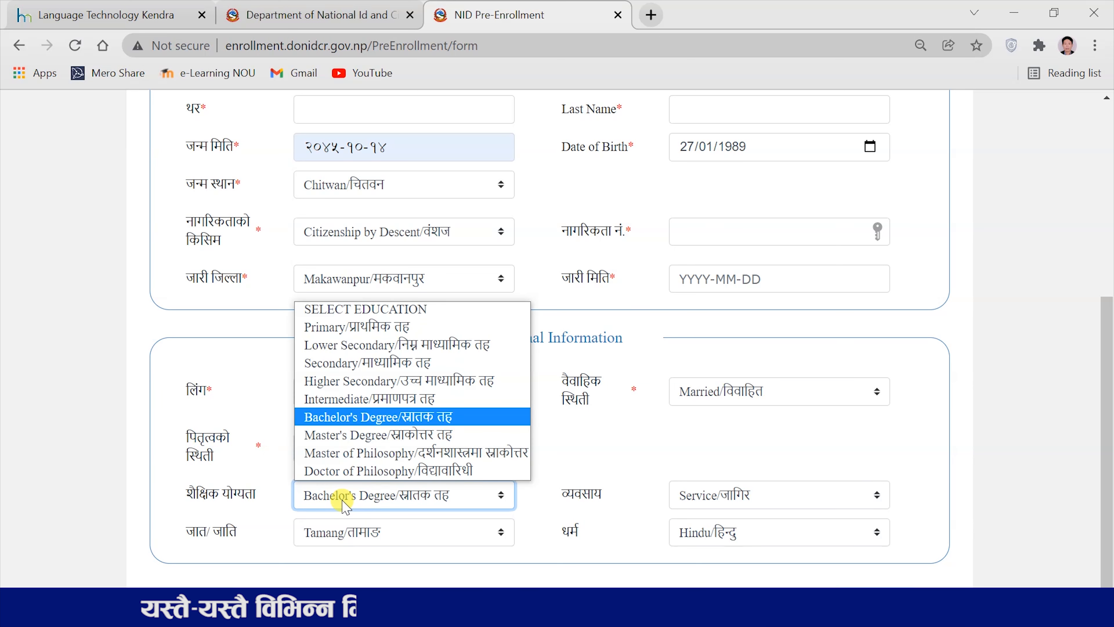
click(345, 505)
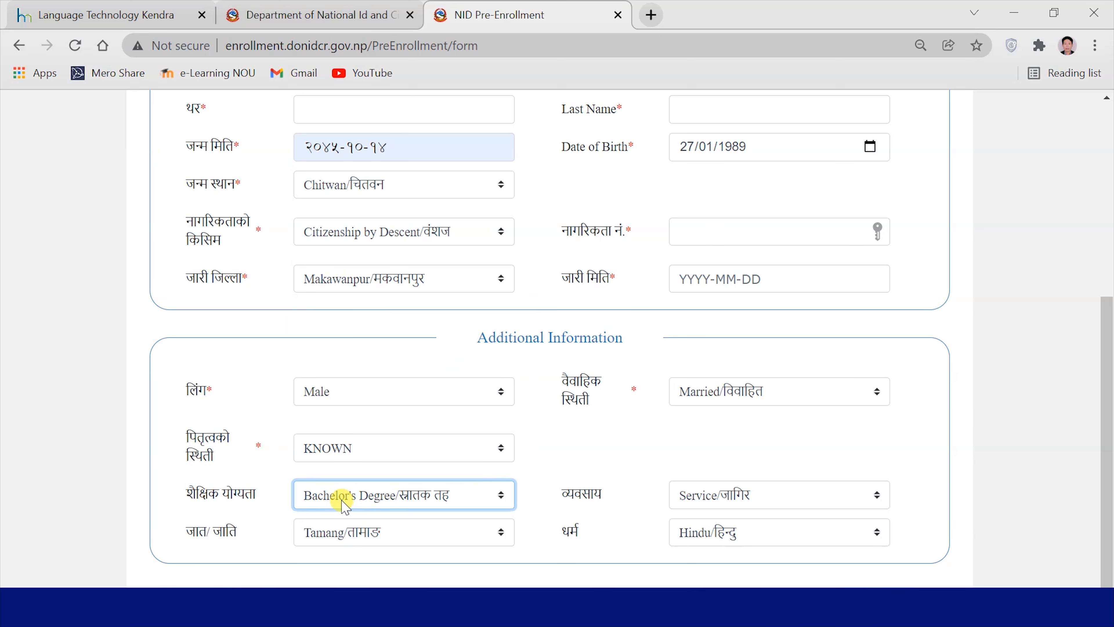
click(366, 532)
click(364, 531)
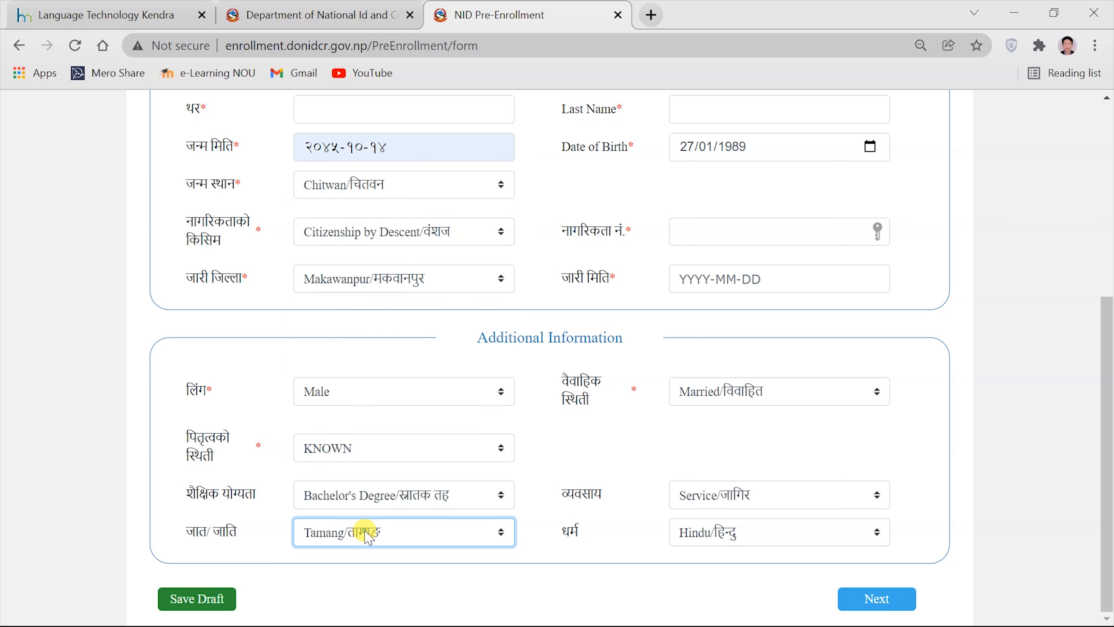
- Select Married/विवाहित as the marital status and review the profession and religion options
click(785, 389)
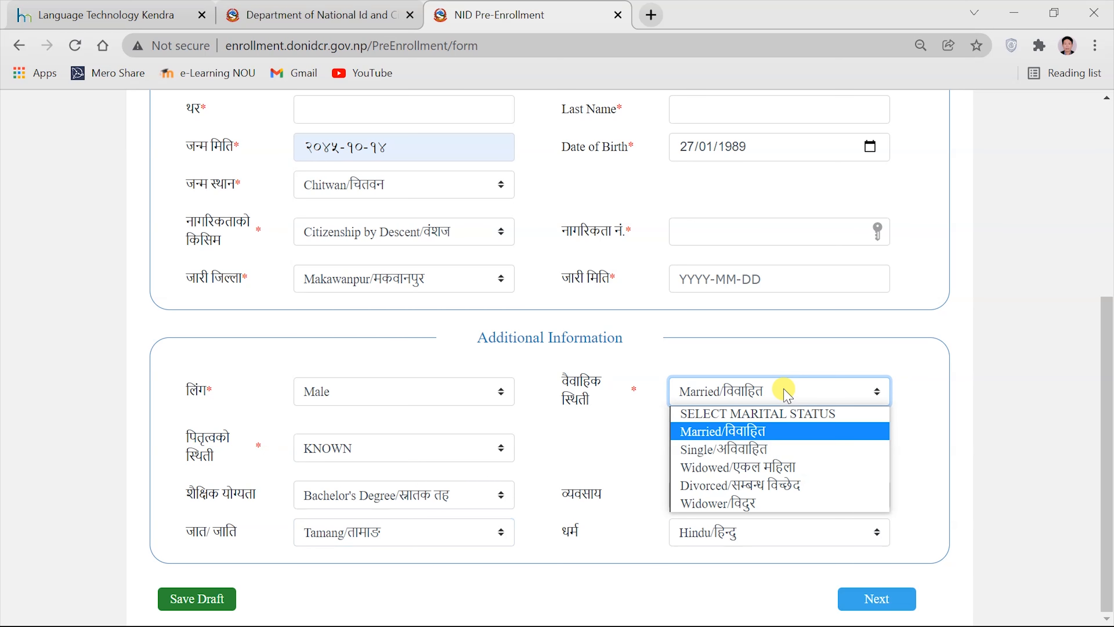
click(762, 434)
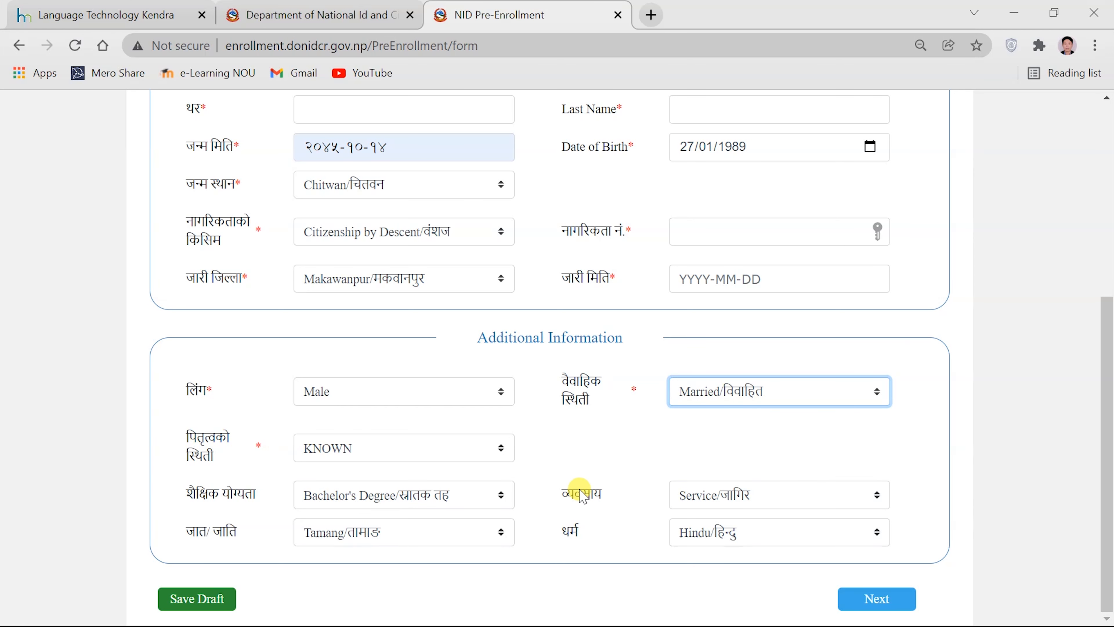
click(758, 504)
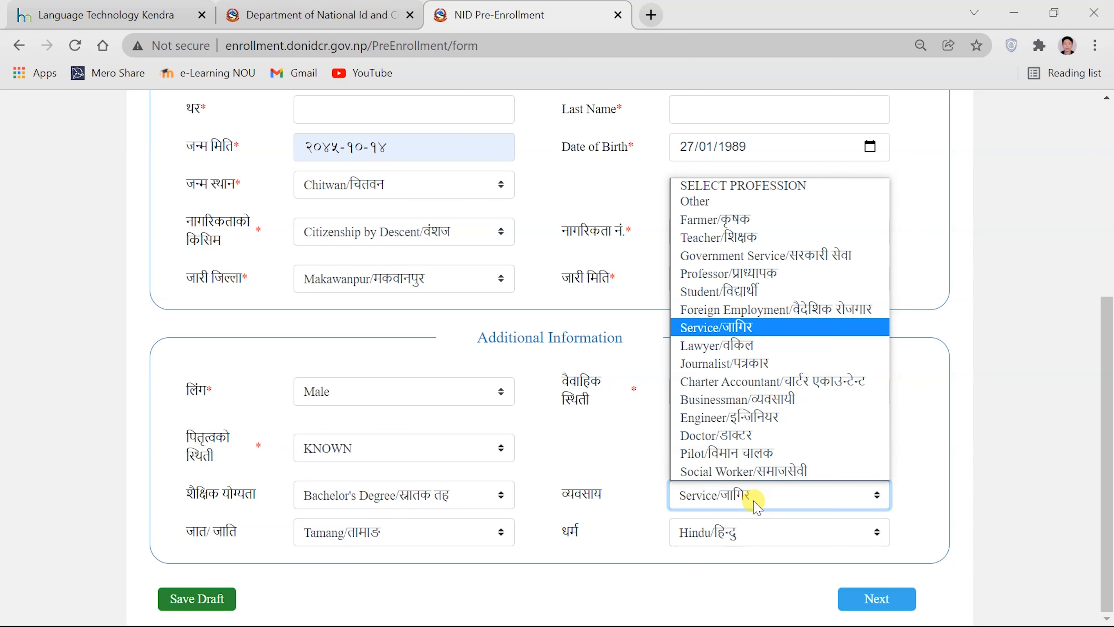
click(757, 505)
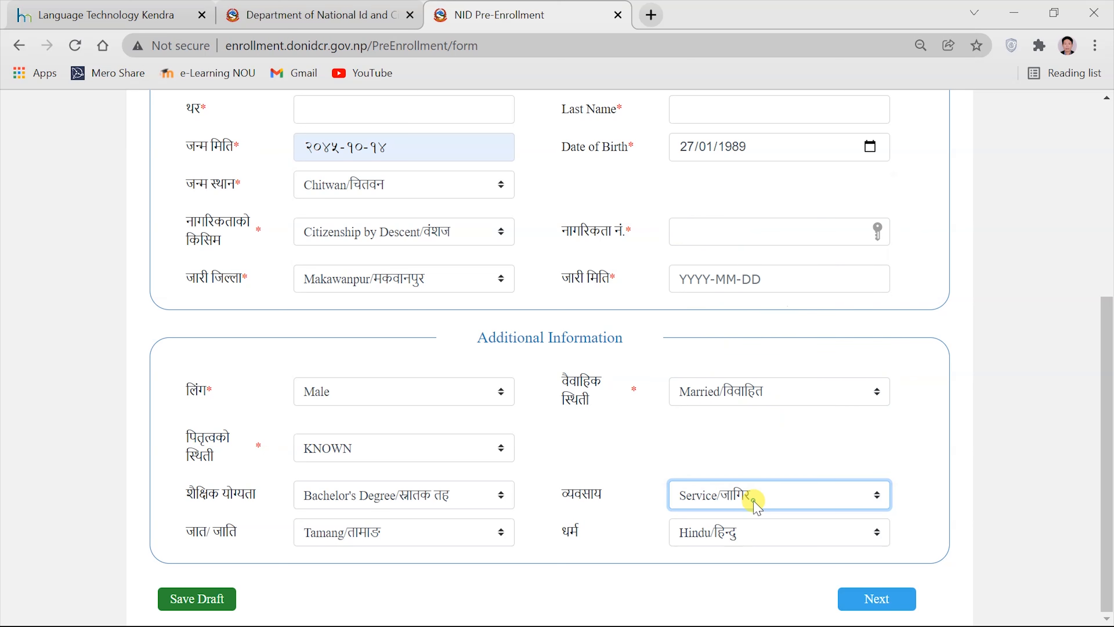
click(722, 539)
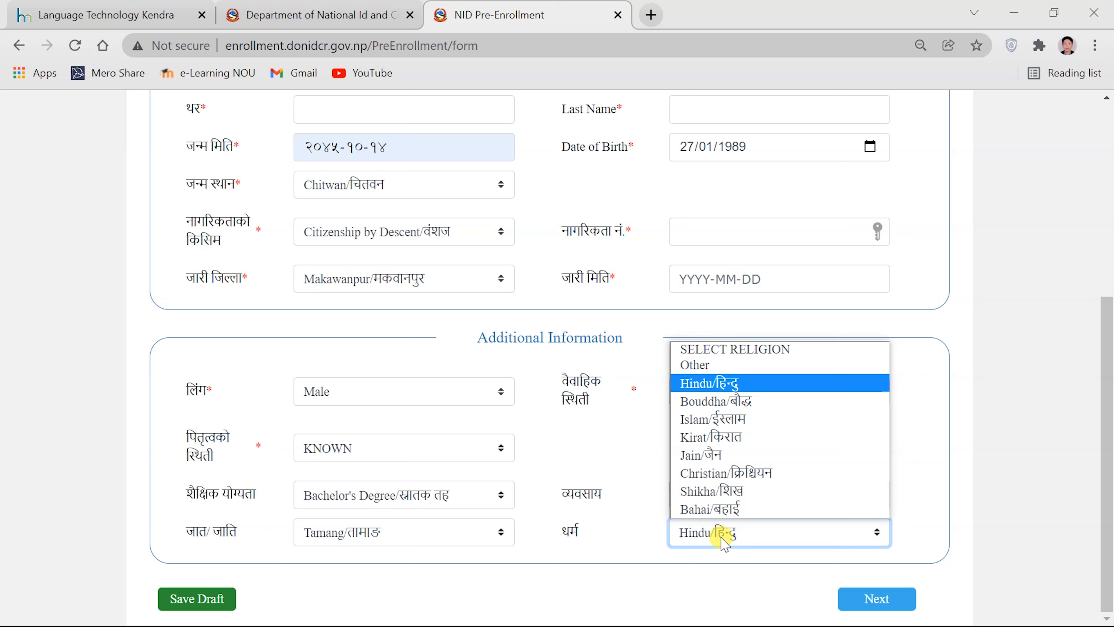
click(724, 542)
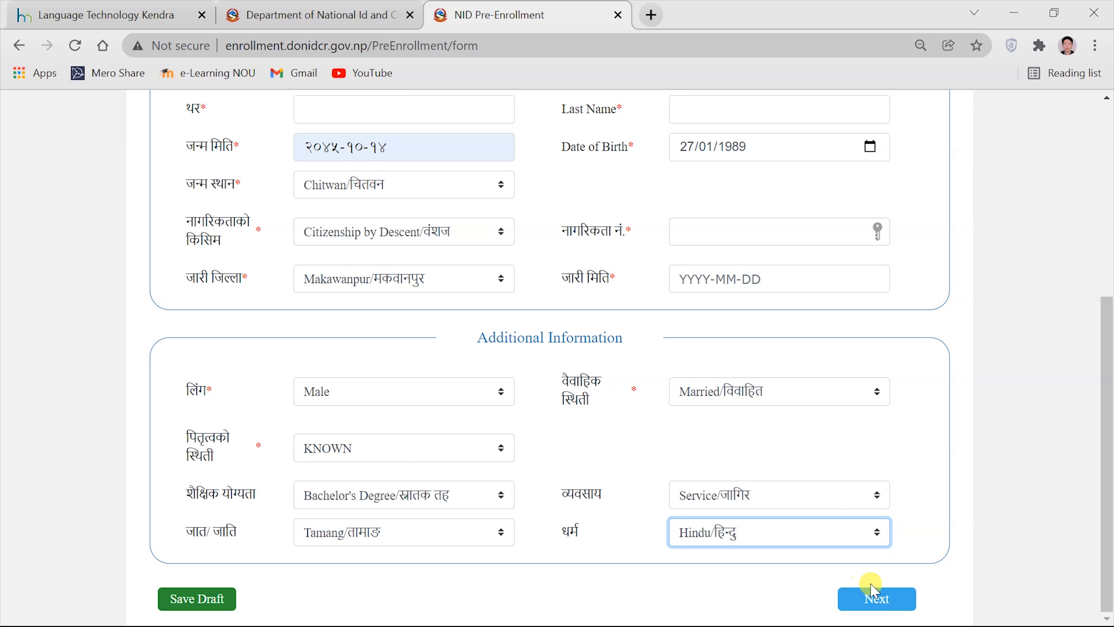
- Proceed to the Contact Details section and look over the phone number field of the applicant's permanent address
click(873, 599)
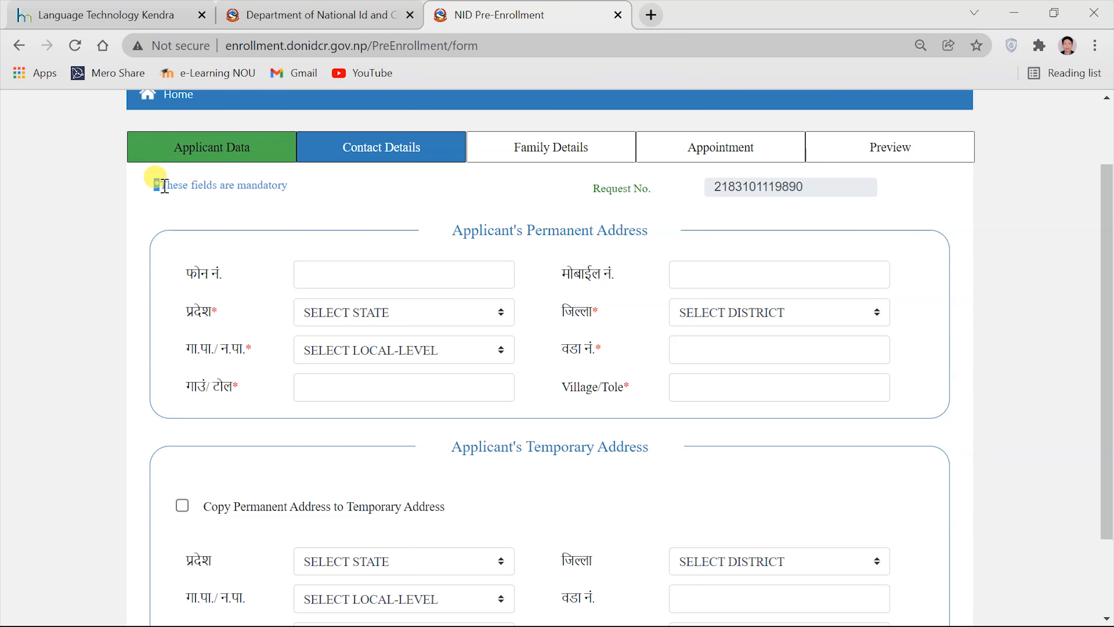
drag(157, 184, 221, 222)
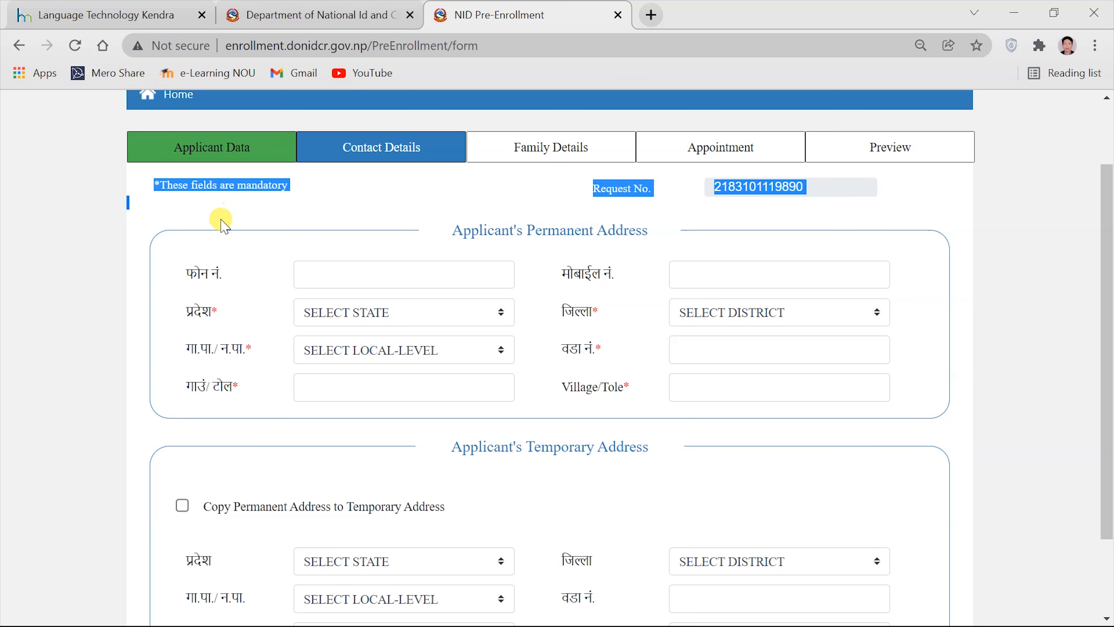
click(227, 227)
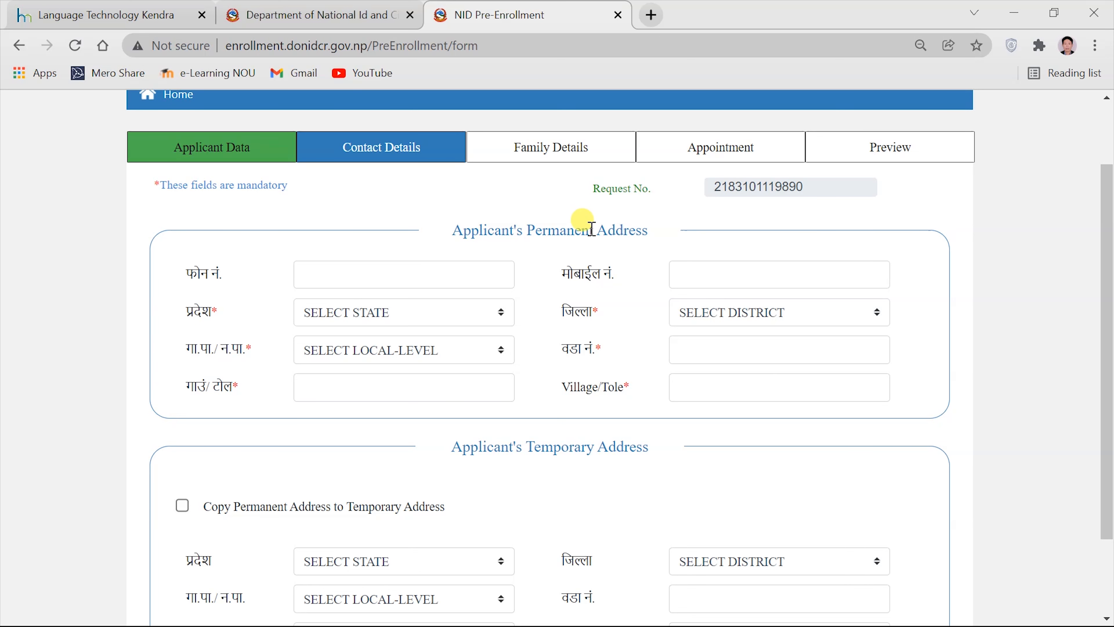
click(405, 273)
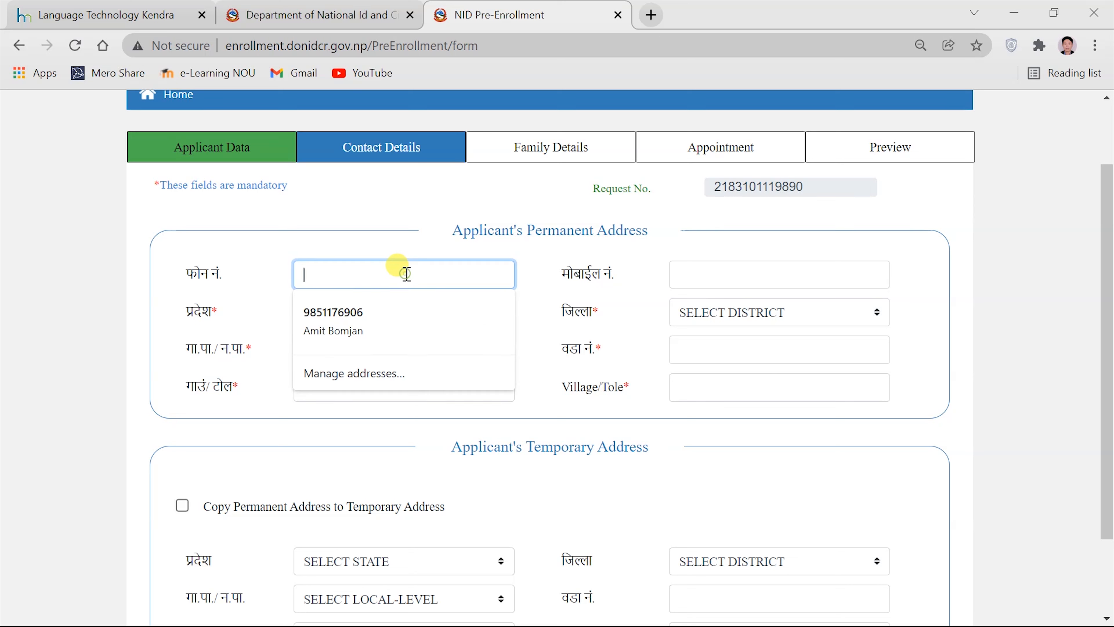
click(129, 266)
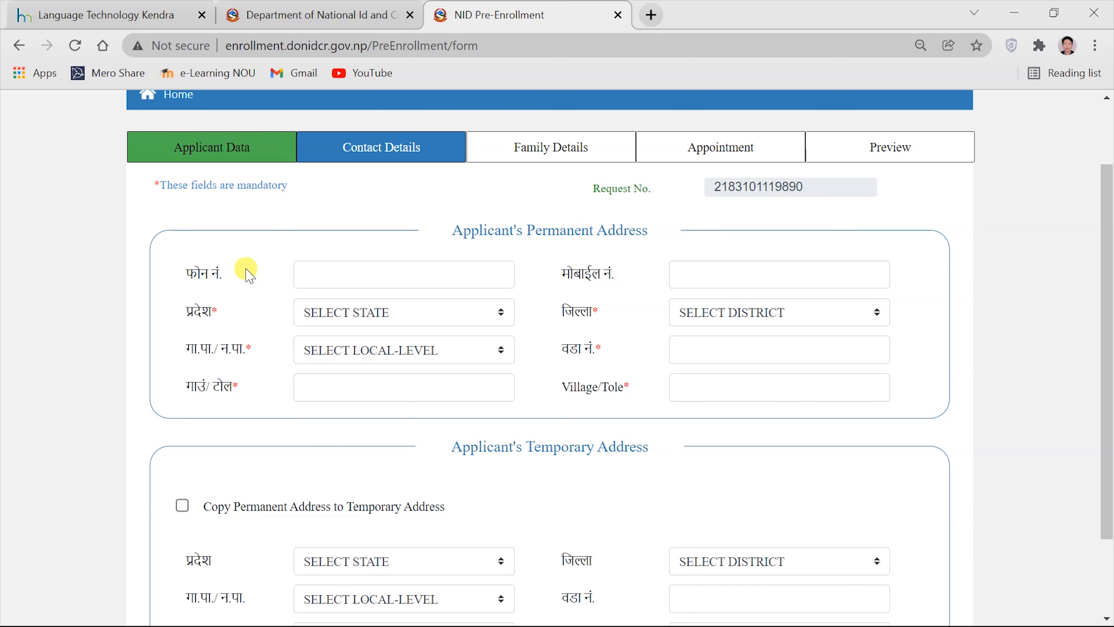
- Choose Bagmati state, Chitwan district and Bharatpur Metropolitan City for the applicant's permanent address and enter the ward number
scroll(910, 213, down, 2)
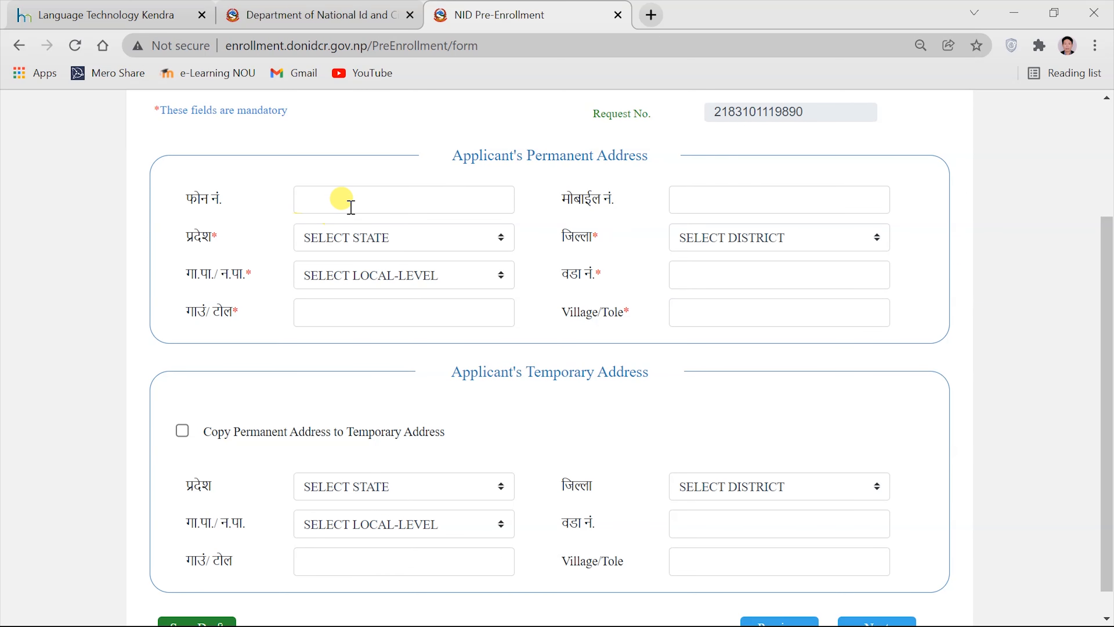
click(340, 238)
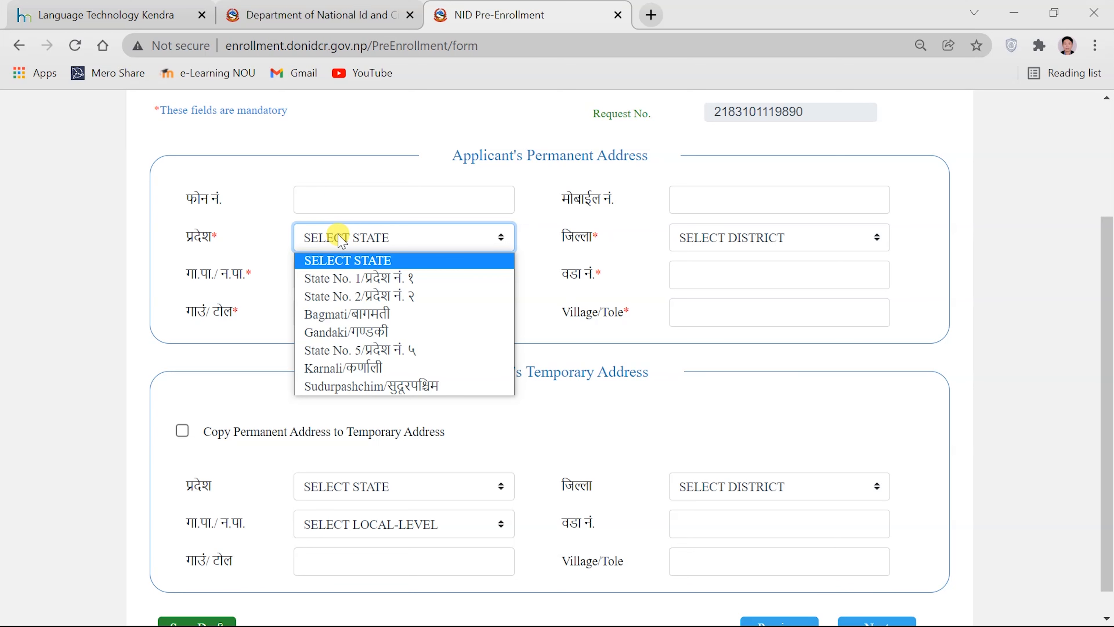
click(333, 313)
click(719, 237)
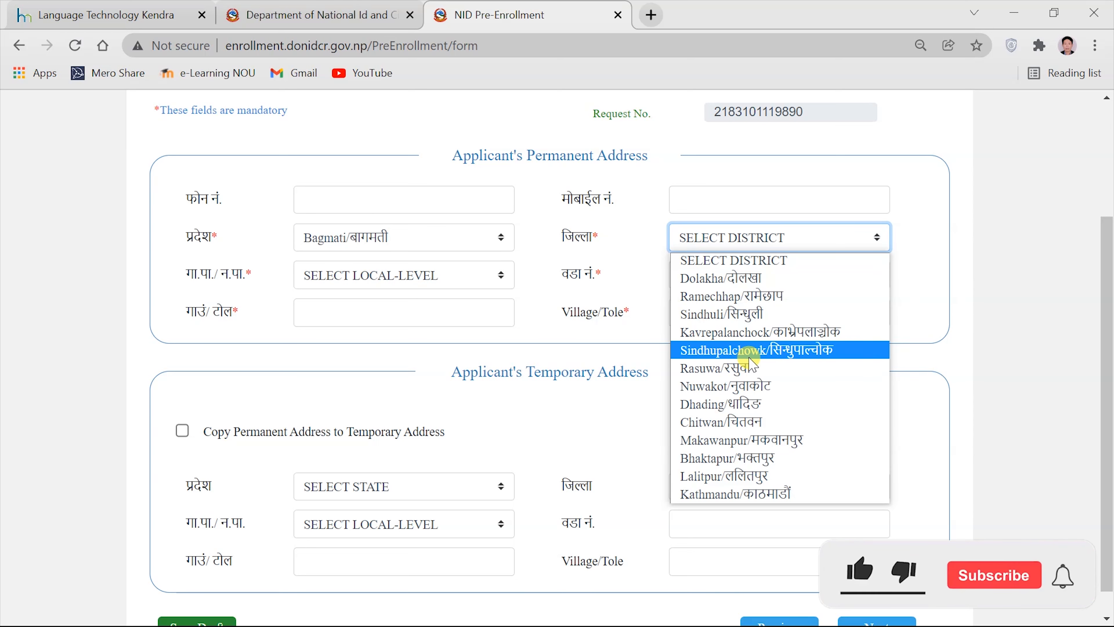
click(745, 422)
click(351, 281)
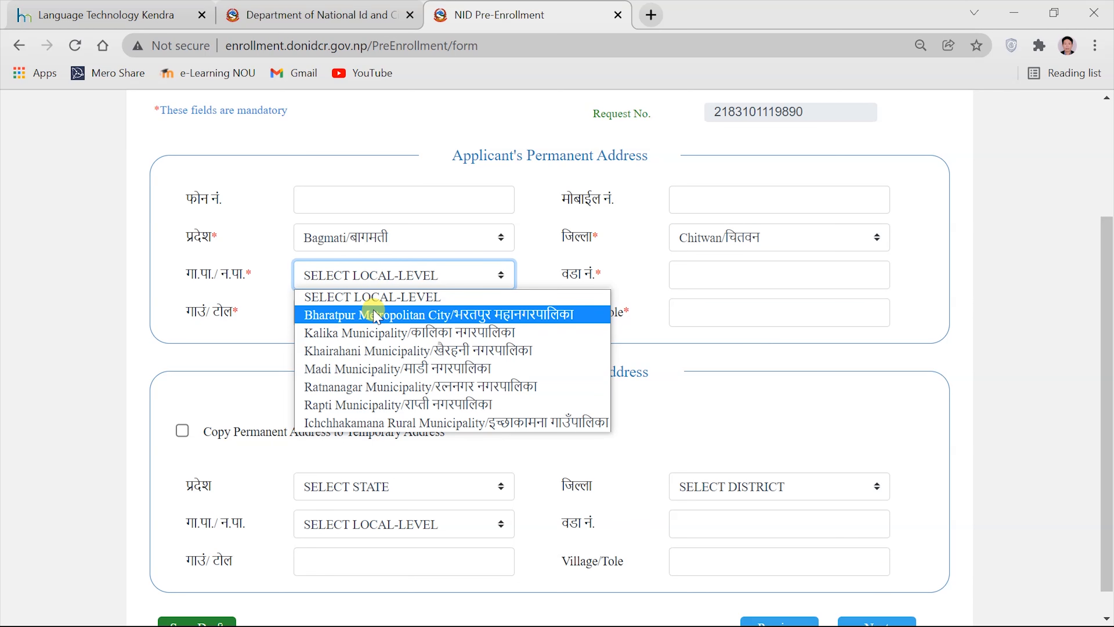
click(376, 316)
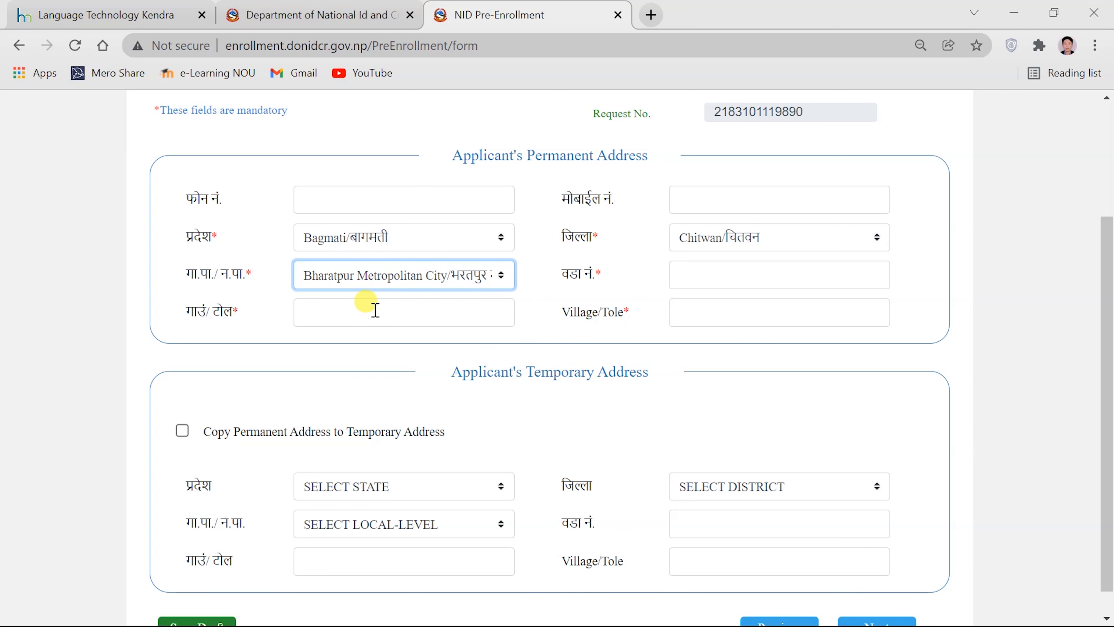
click(788, 271)
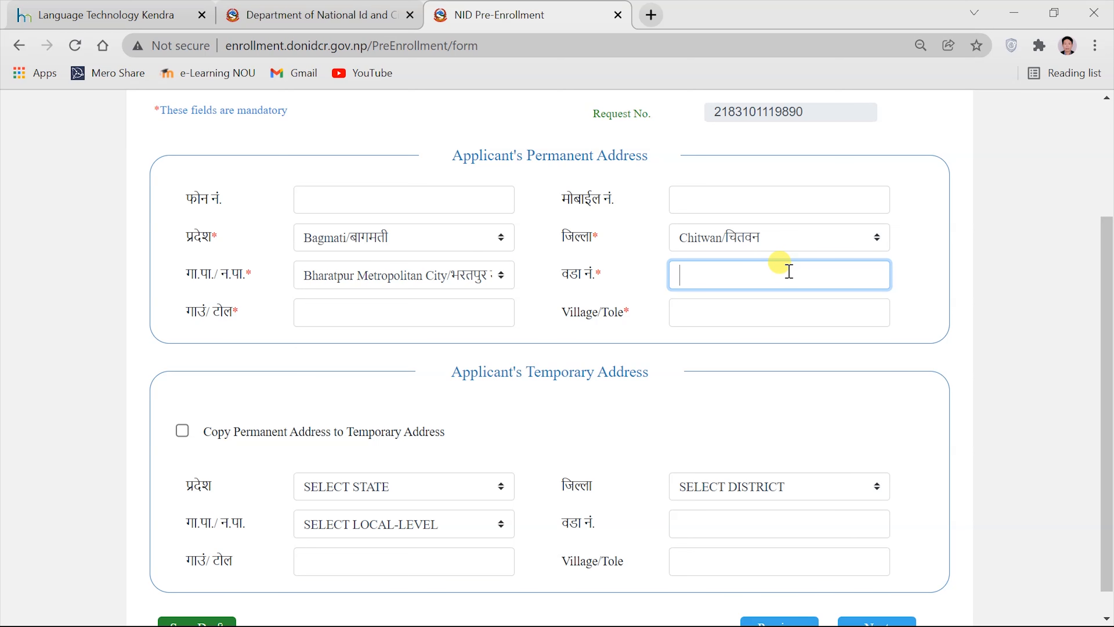
text(११)
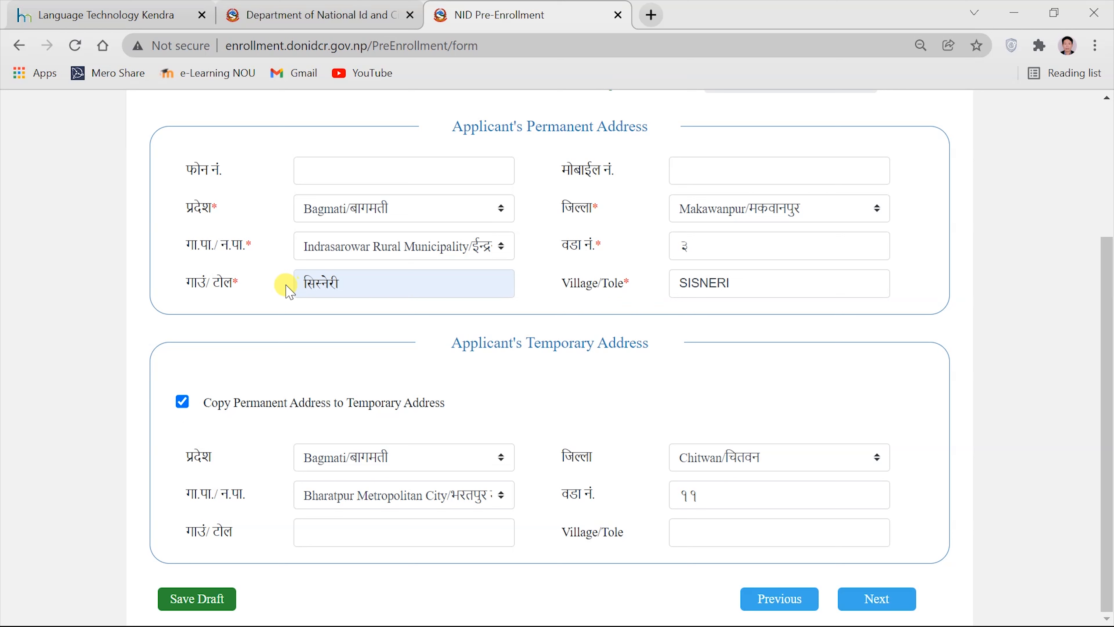
- Enter the applicant's temporary village in Nepali and English, and proceed to the Family Details section
click(328, 284)
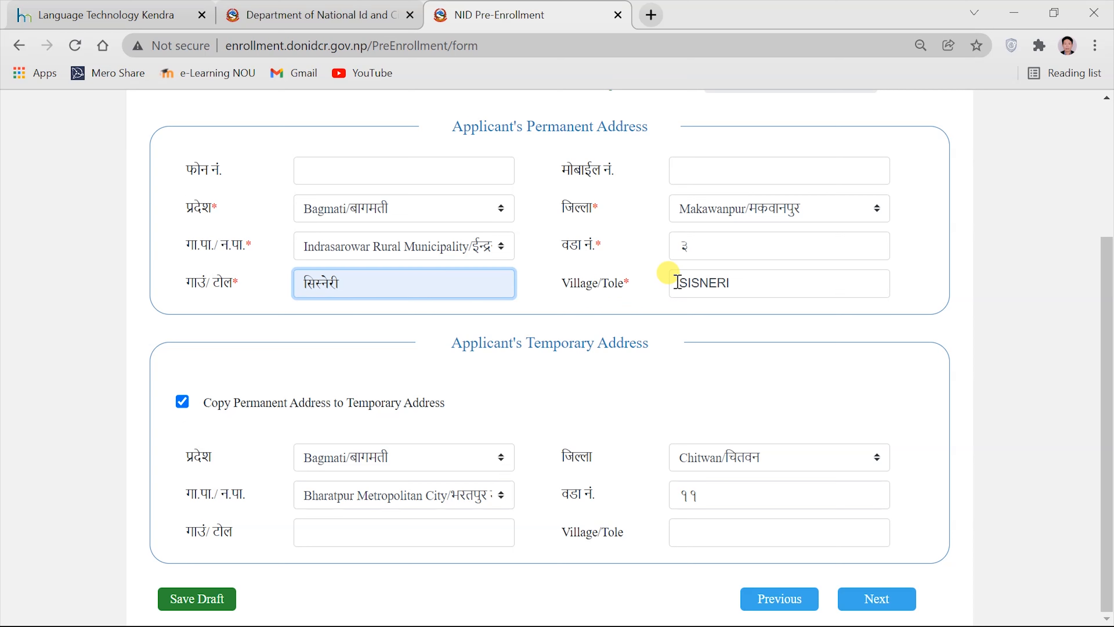
click(544, 285)
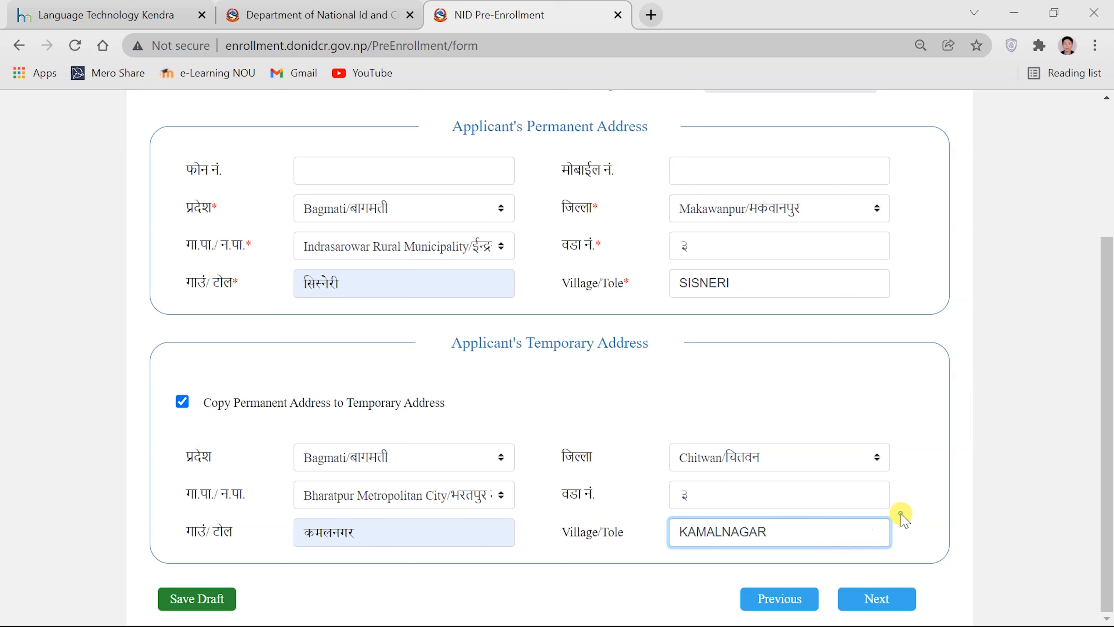
click(901, 514)
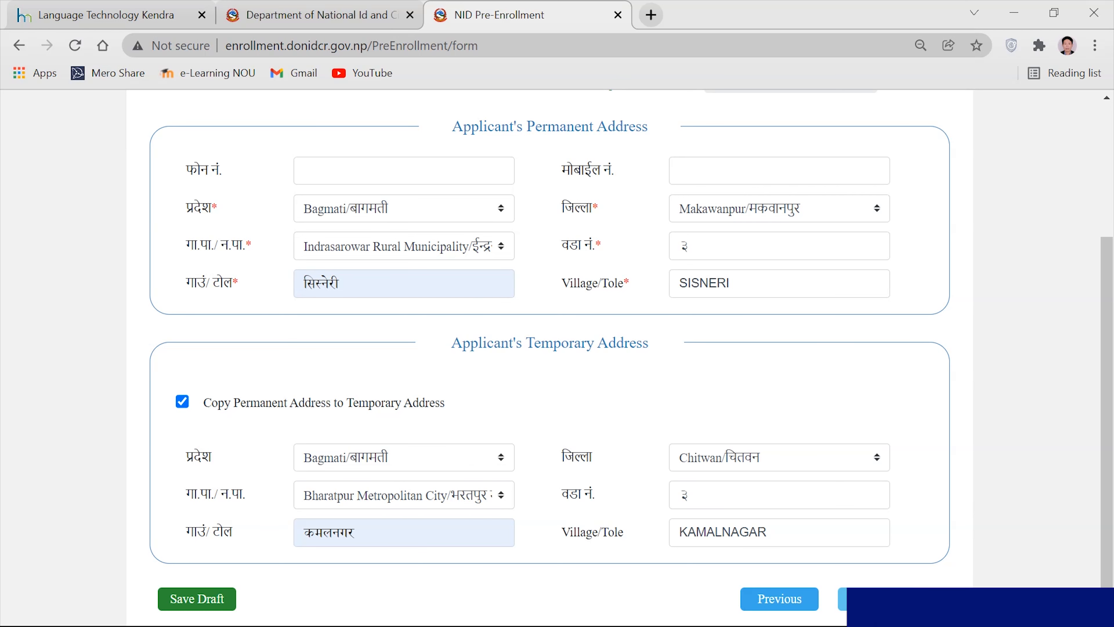
click(877, 599)
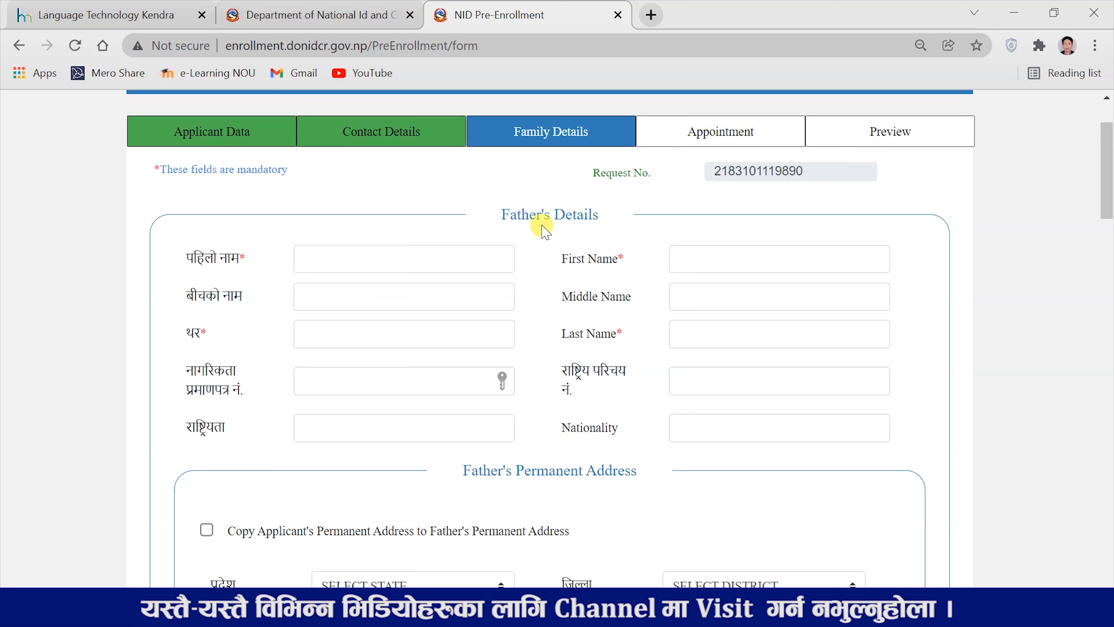
- Copy the applicant's permanent address to the father's permanent address in Father's Details
triple_click(570, 214)
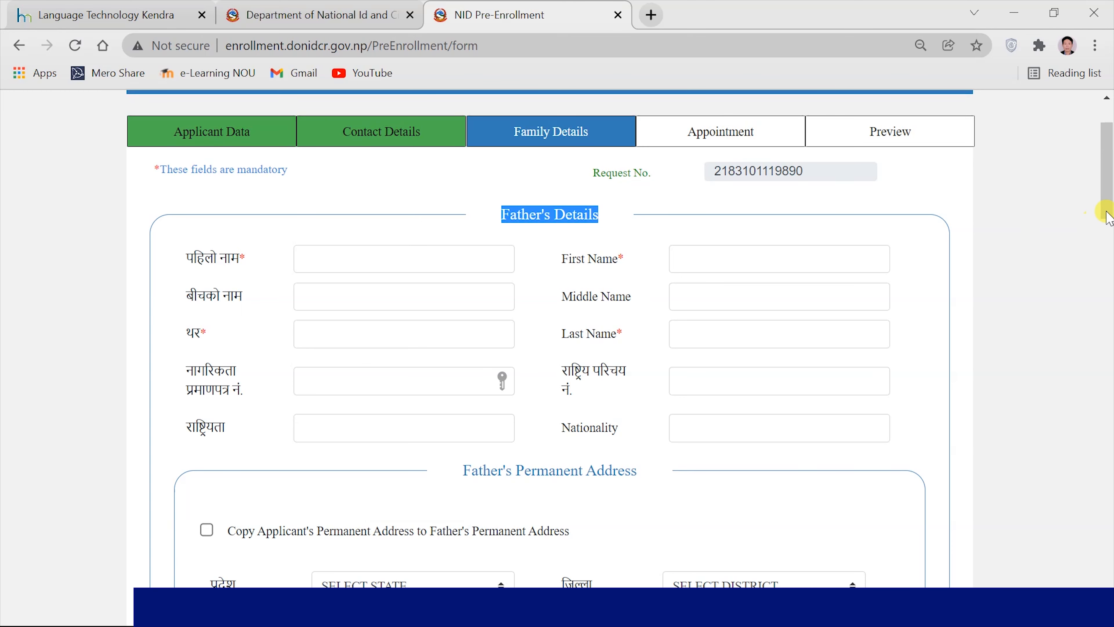
scroll(1107, 211, down, 3)
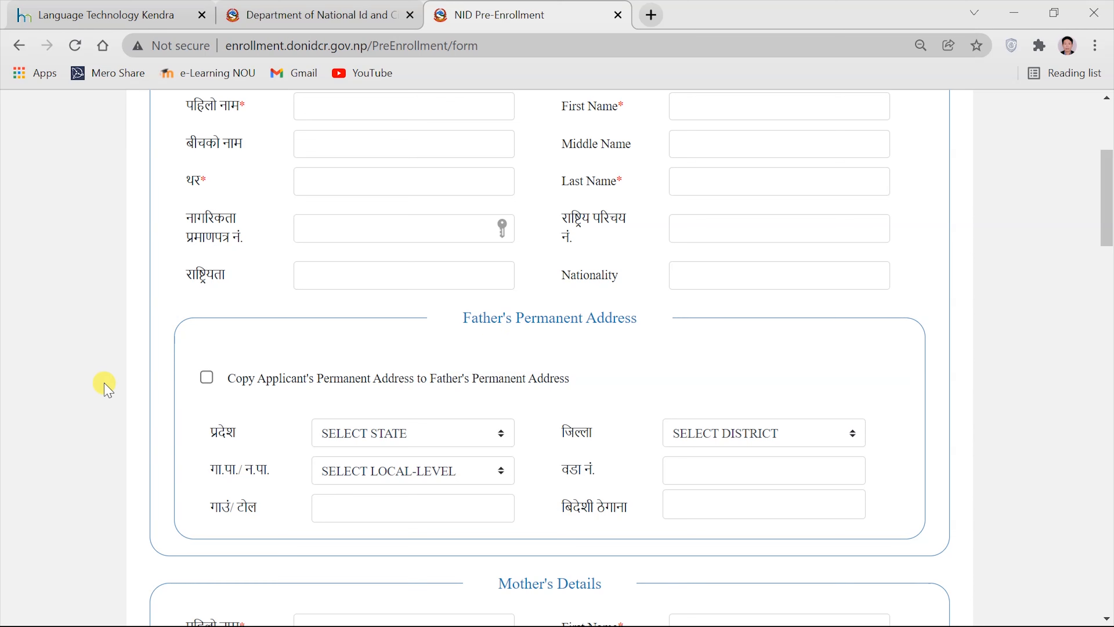
click(207, 379)
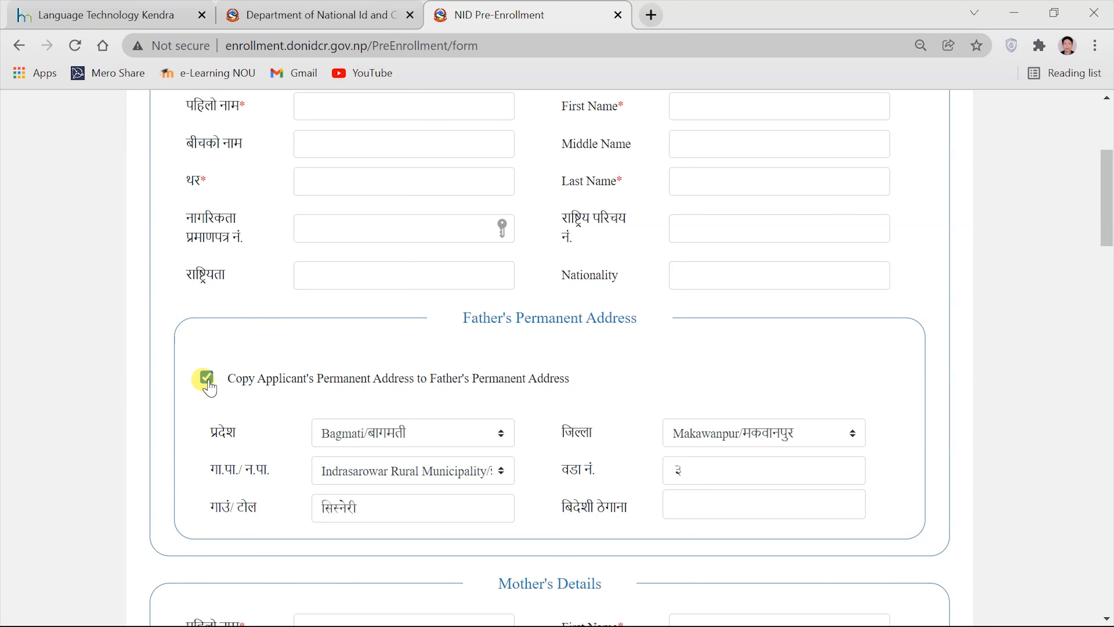
scroll(1044, 266, down, 5)
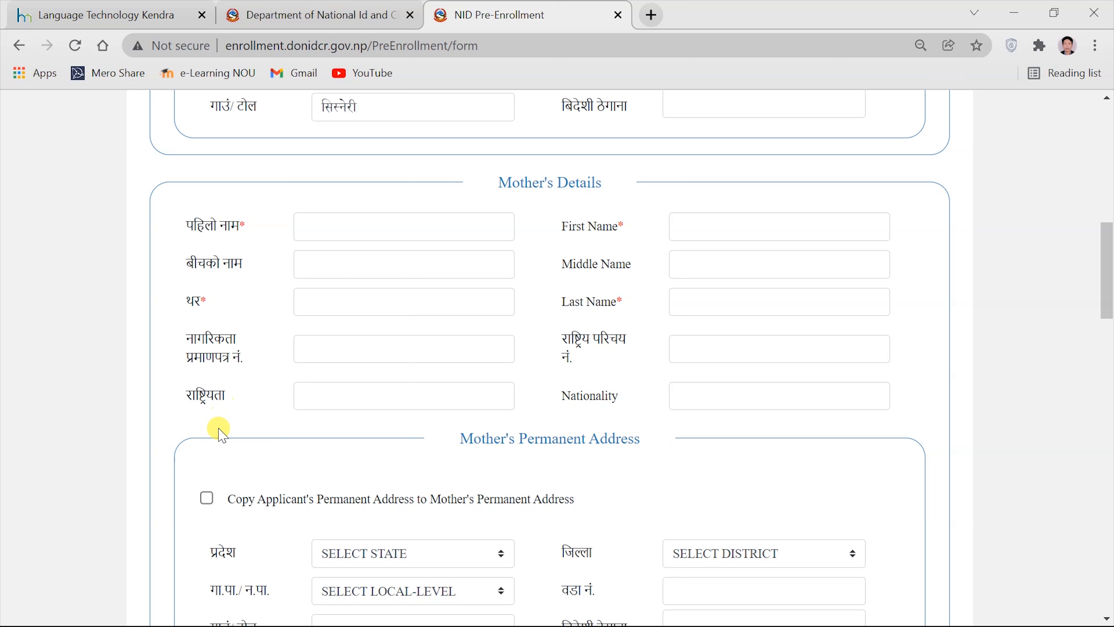
- Copy the applicant's permanent address to the mother's permanent address in Mother's Details
click(206, 497)
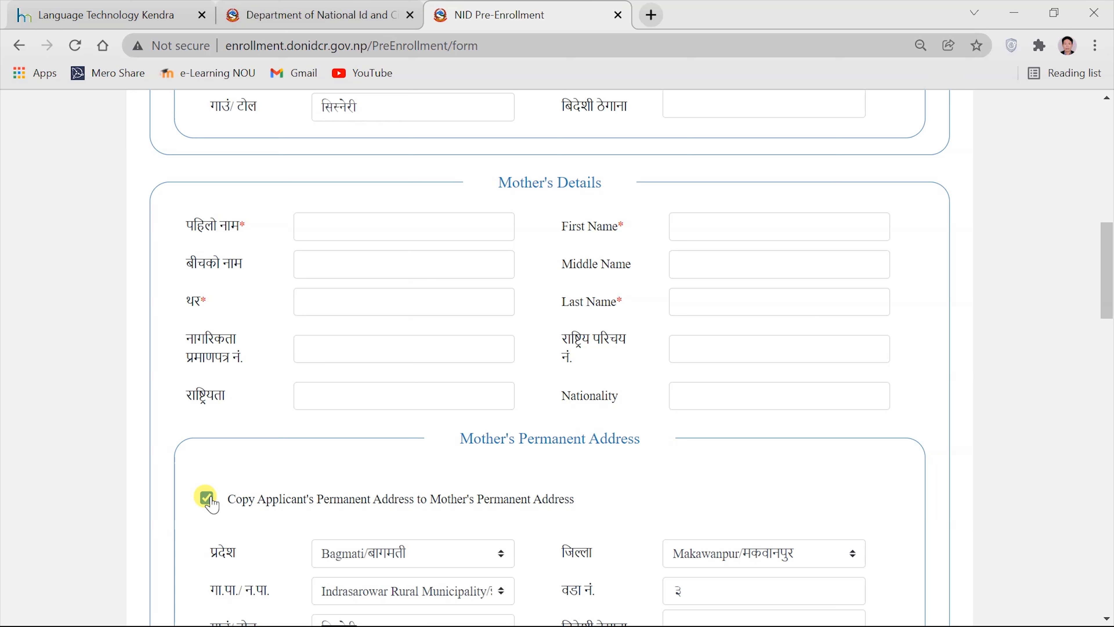
- Look over the GrandFather's, GrandMother's and Spouse's Details sections of the family form
scroll(500, 147, down, 10)
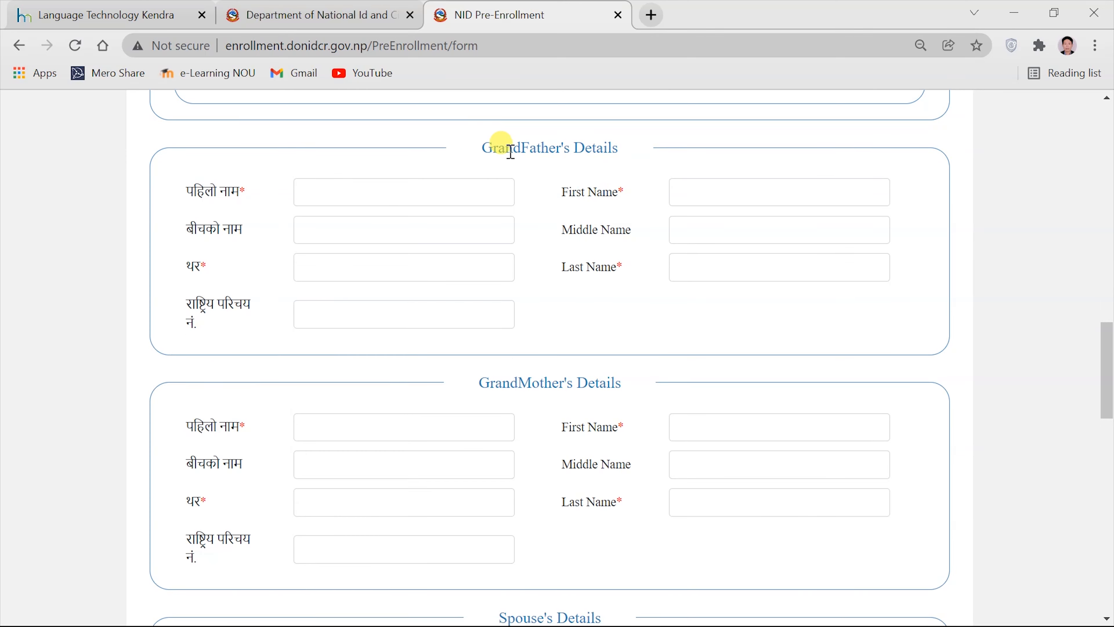
double_click(500, 147)
double_click(517, 377)
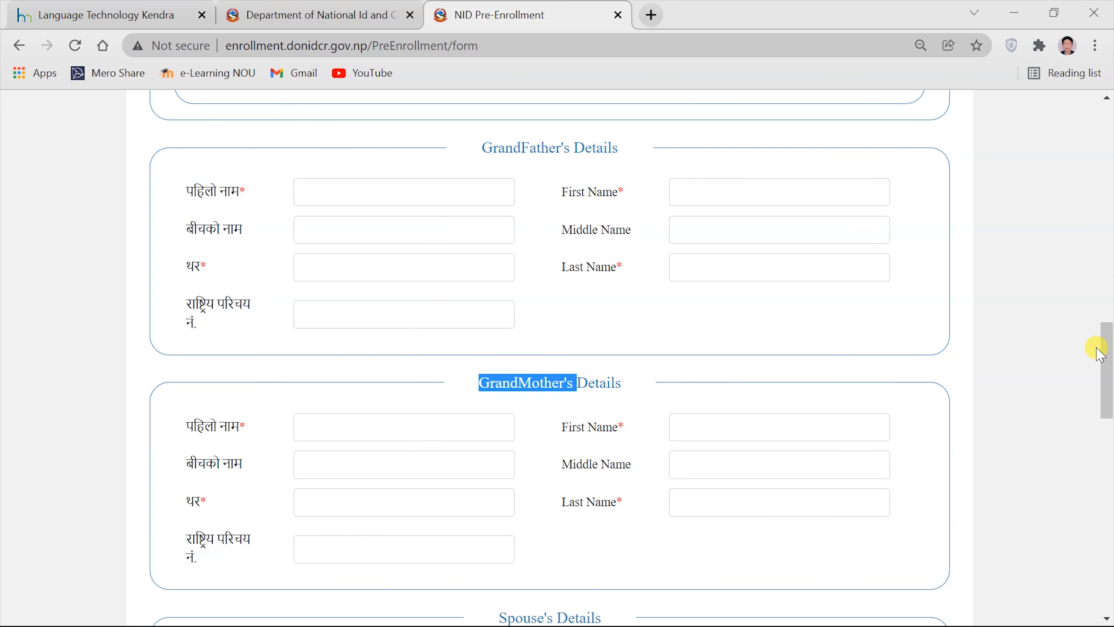
drag(1104, 334, 1107, 418)
triple_click(592, 150)
click(591, 151)
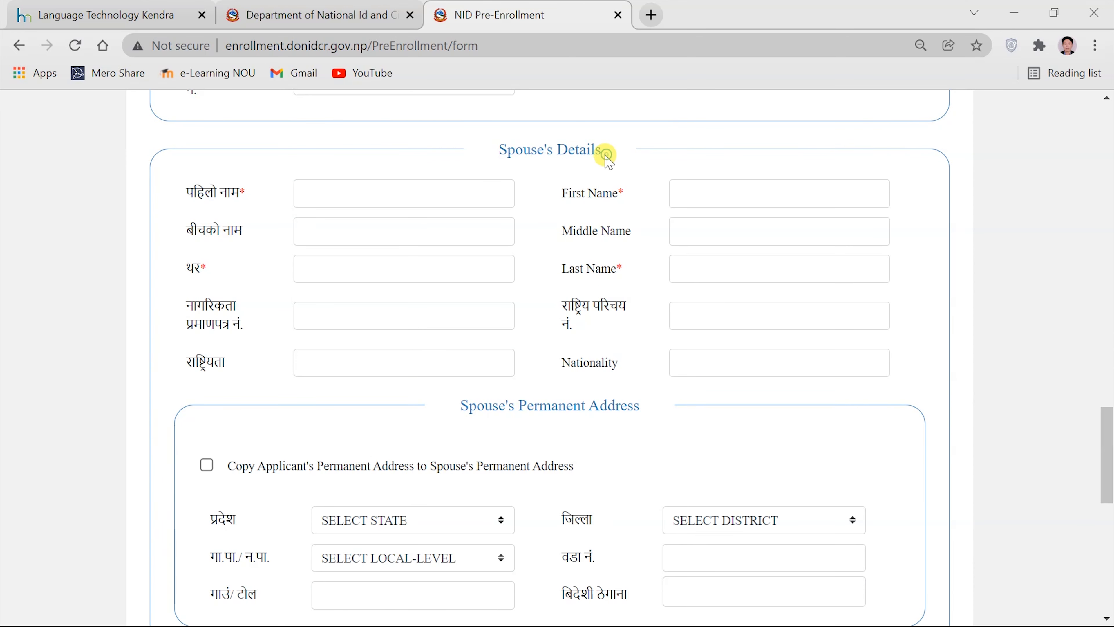
triple_click(555, 151)
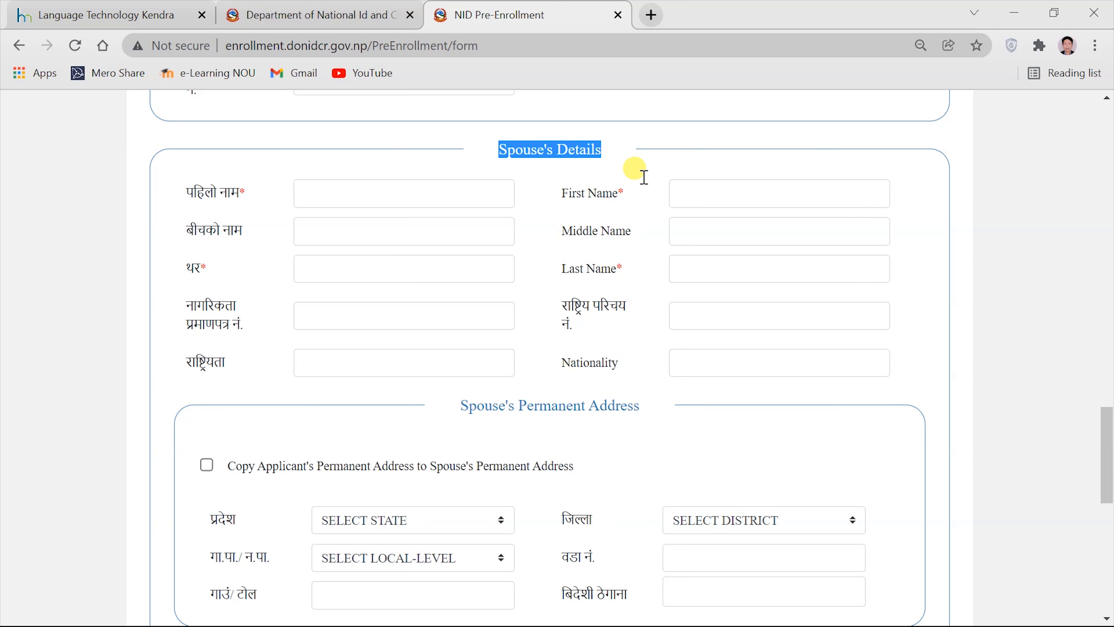
click(521, 151)
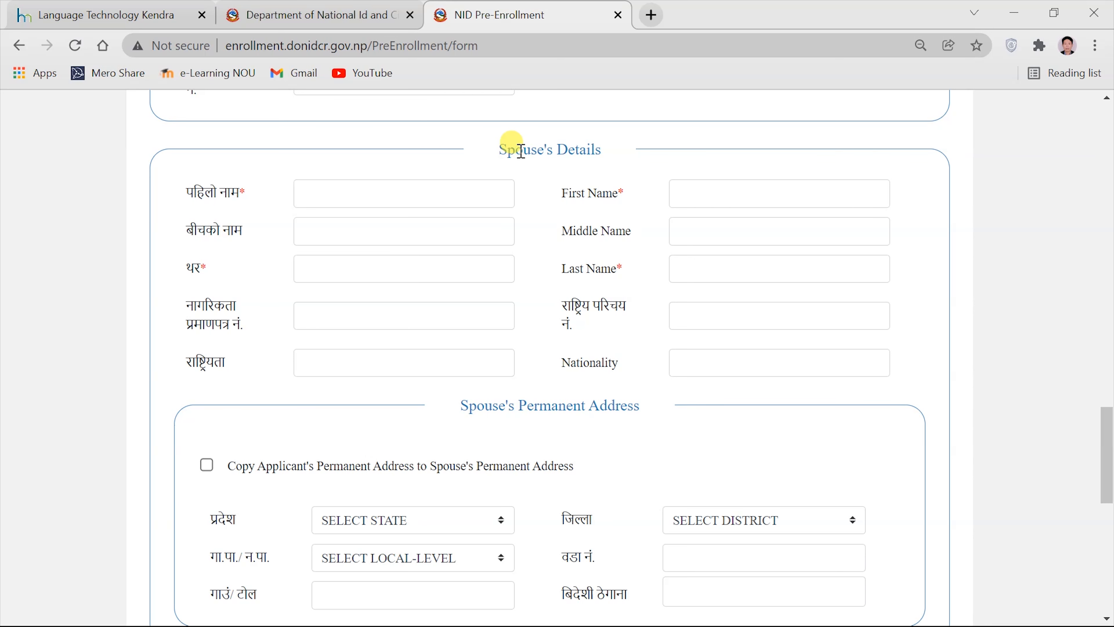
double_click(521, 151)
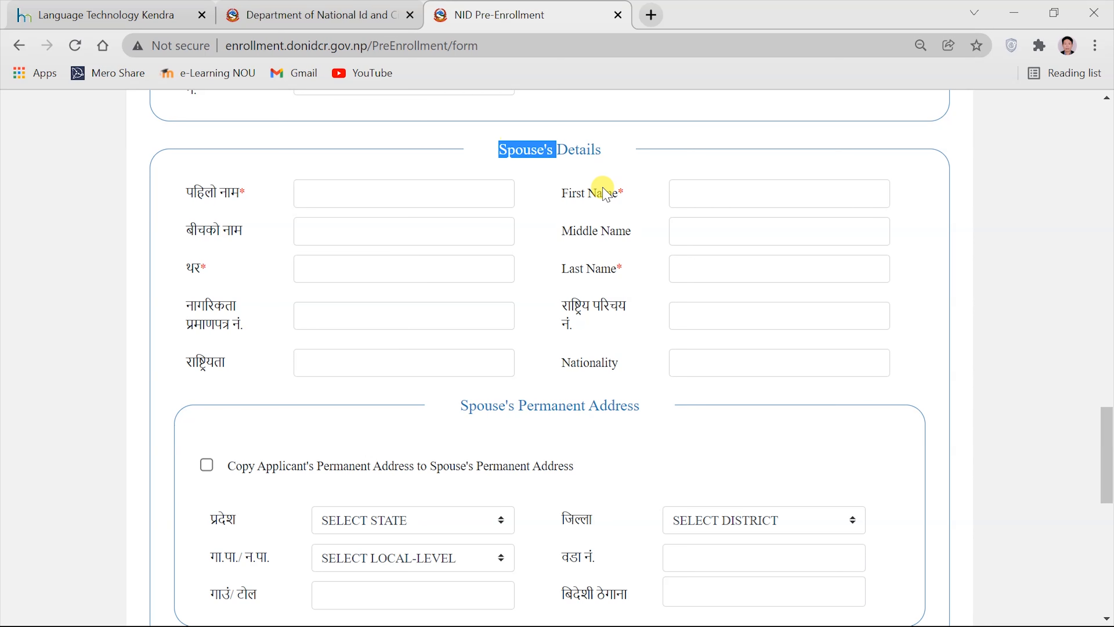
drag(1109, 430, 1109, 538)
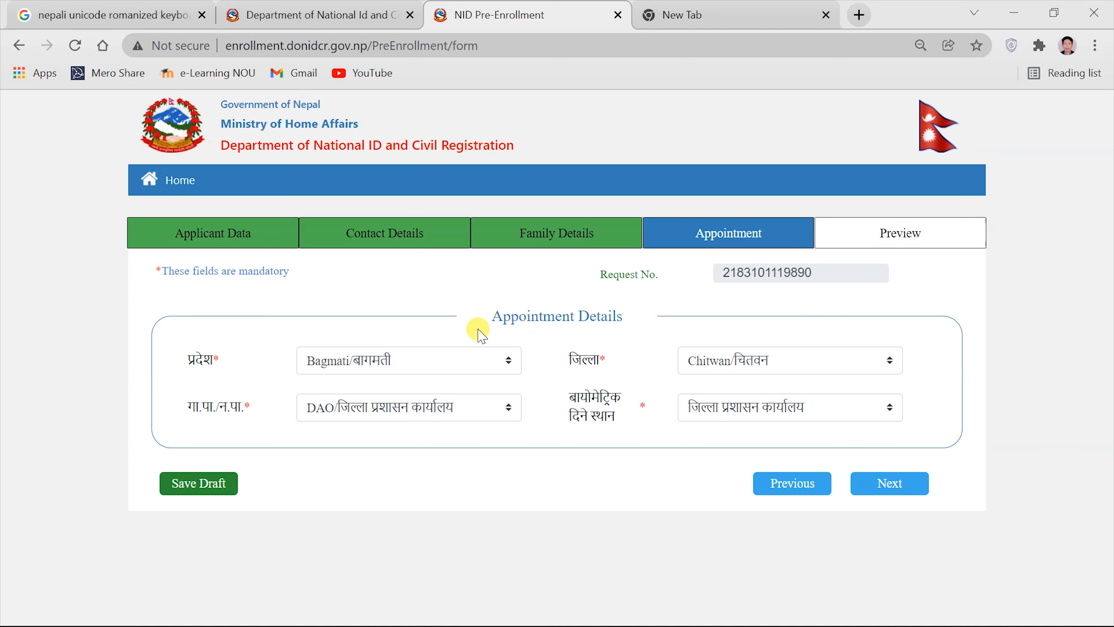
- Check the state and district options in Appointment Details, keeping Bagmati and Chitwan selected
click(337, 363)
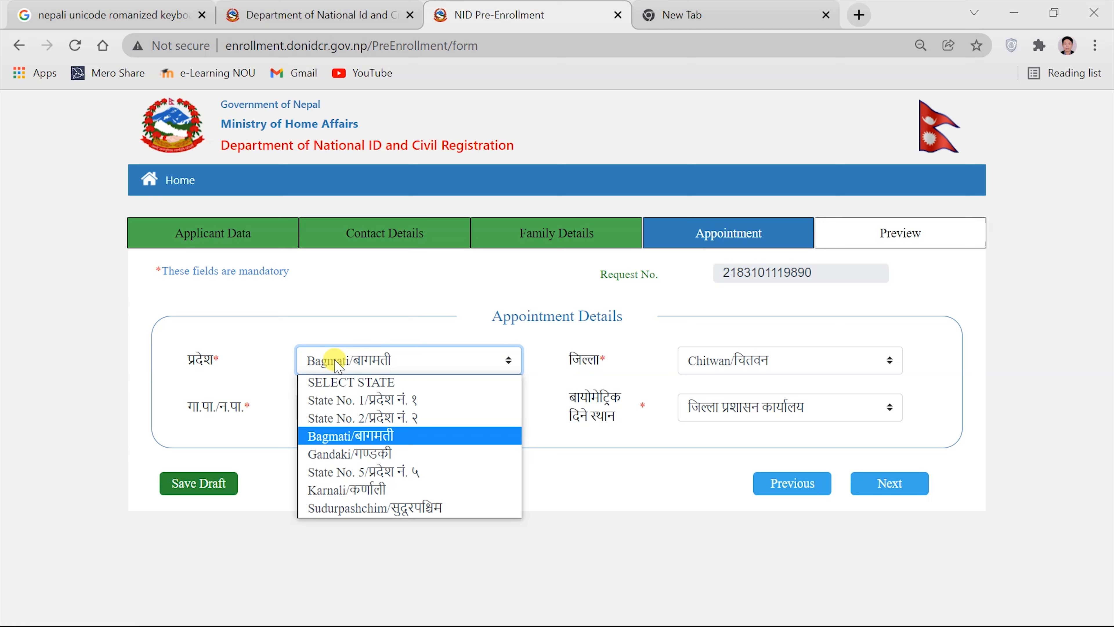
click(337, 363)
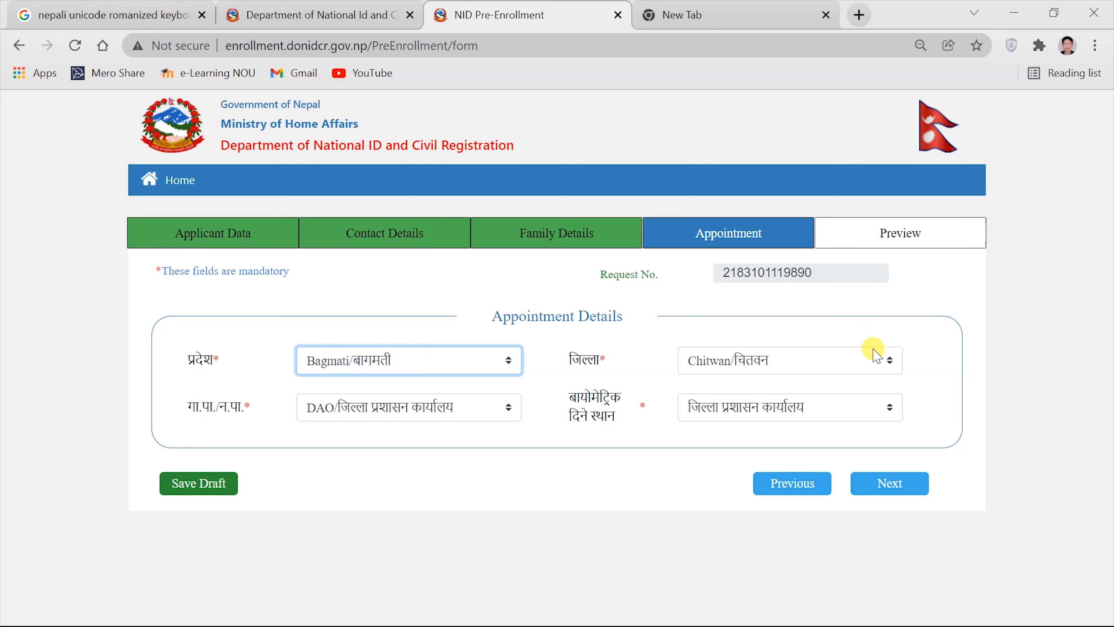
click(750, 365)
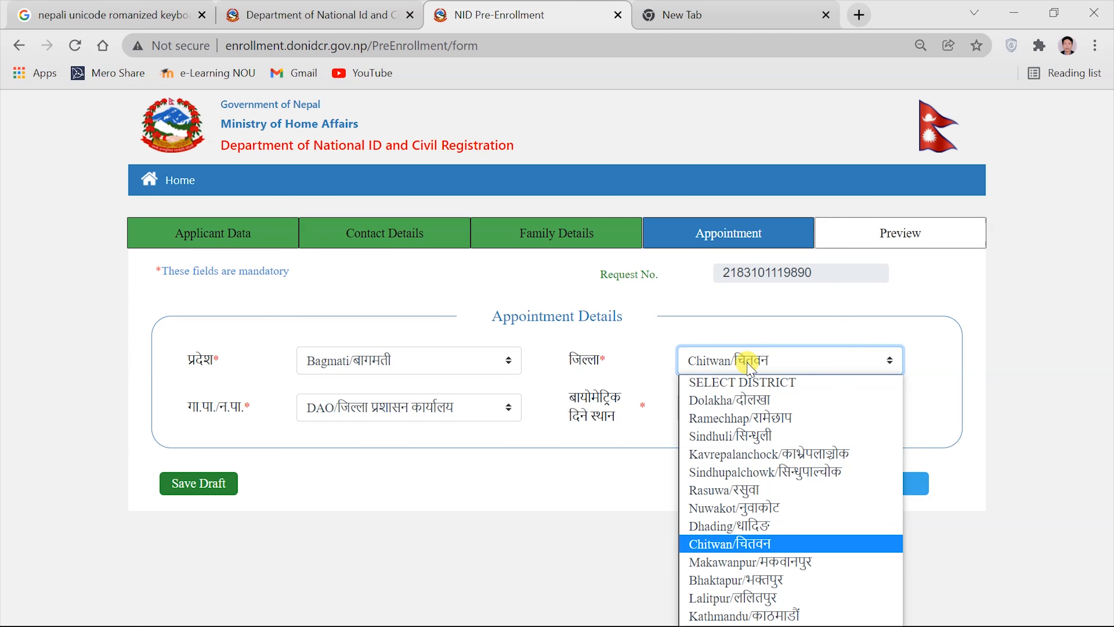
click(751, 368)
- Try Bharatpur Metropolitan City with ward २० for the appointment and check the available biometric locations
click(380, 409)
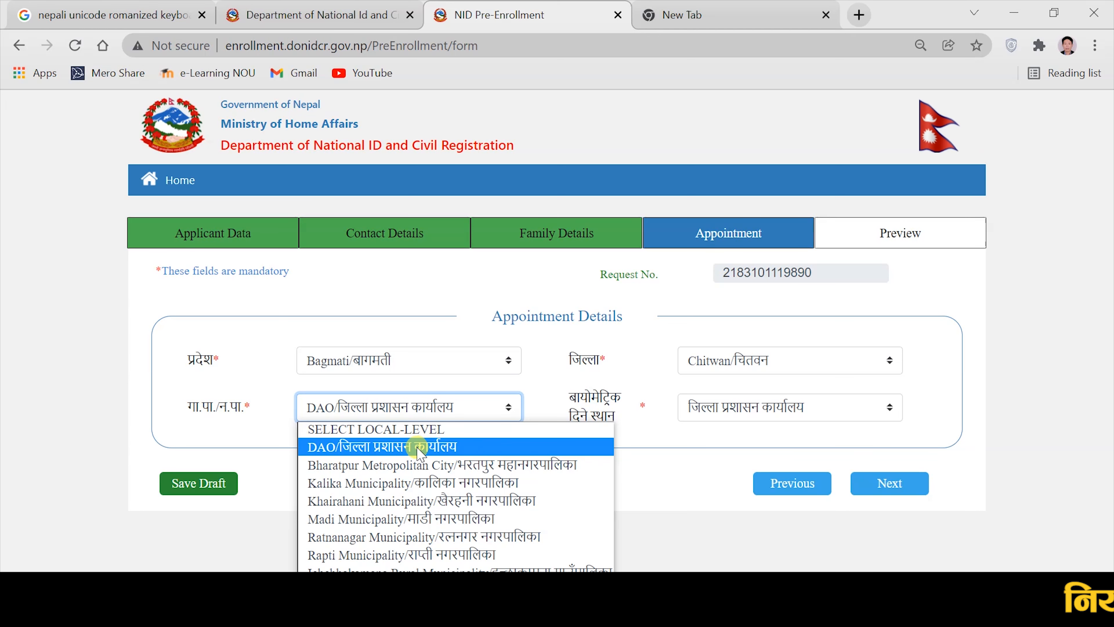
click(435, 465)
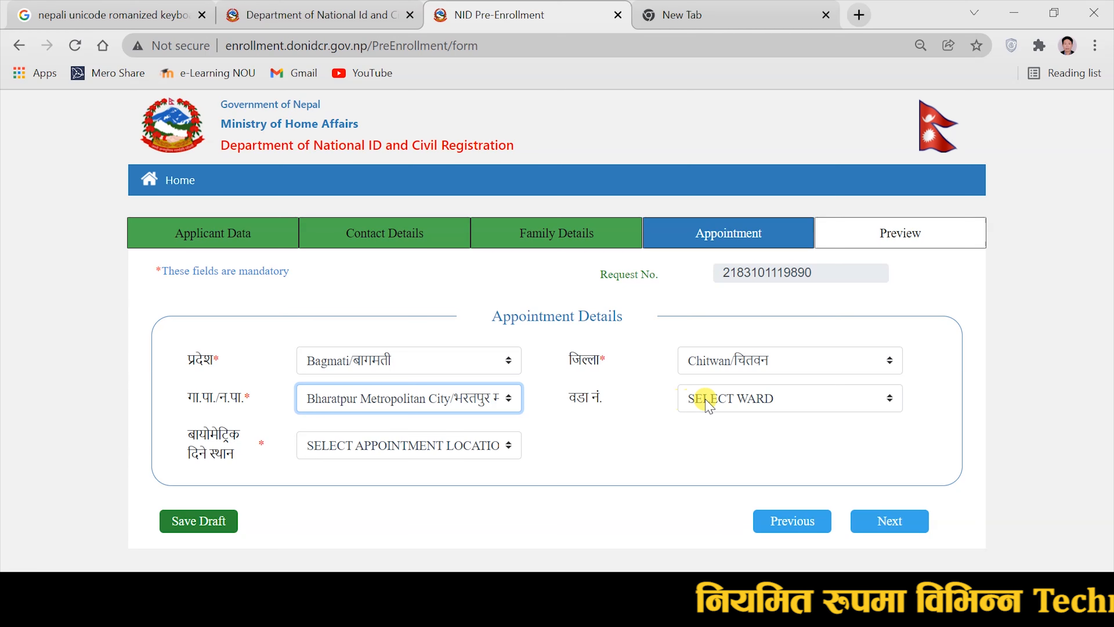
click(748, 400)
scroll(730, 376, down, 1)
click(728, 374)
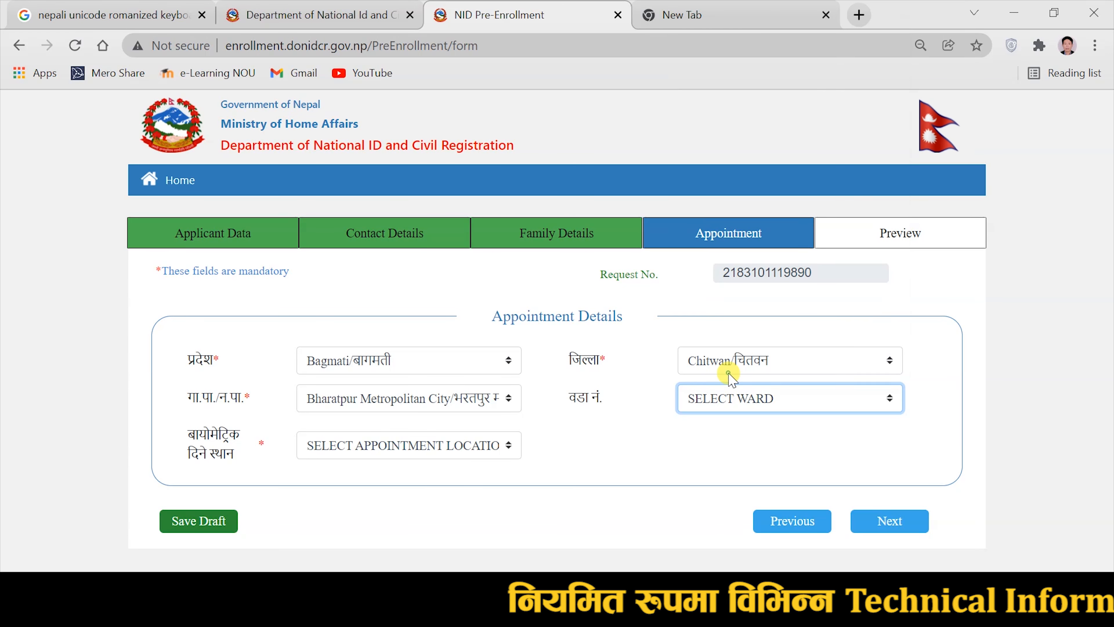
click(372, 446)
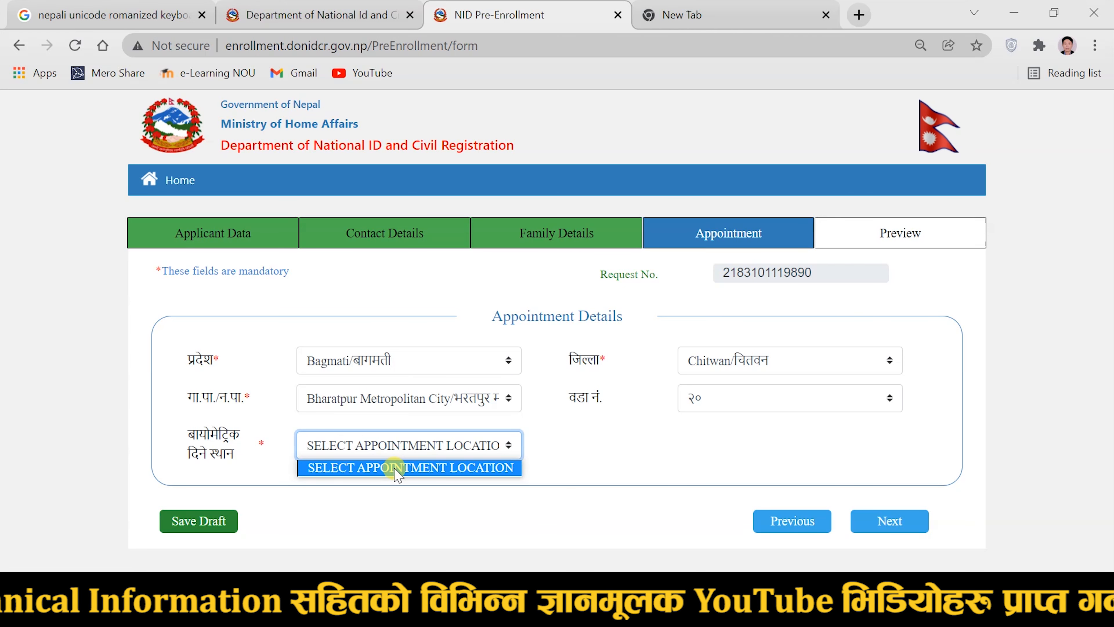
- Set the appointment's local level to DAO/जिल्ला प्रशासन कार्यालय and its biometric location to जिल्ला प्रशासन कार्यालय
click(408, 411)
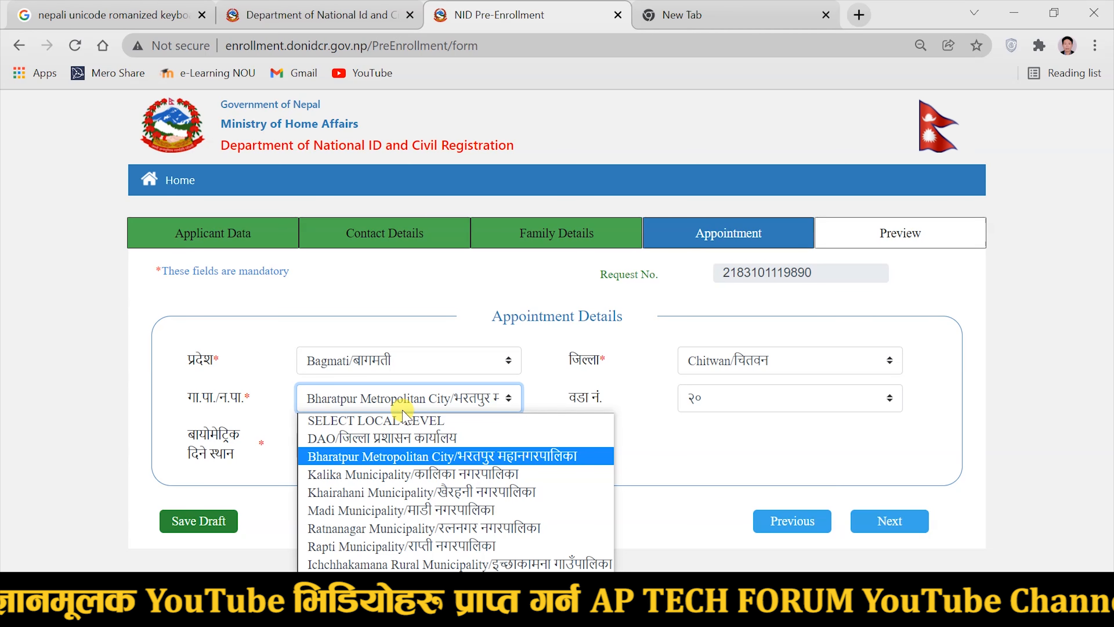
click(396, 439)
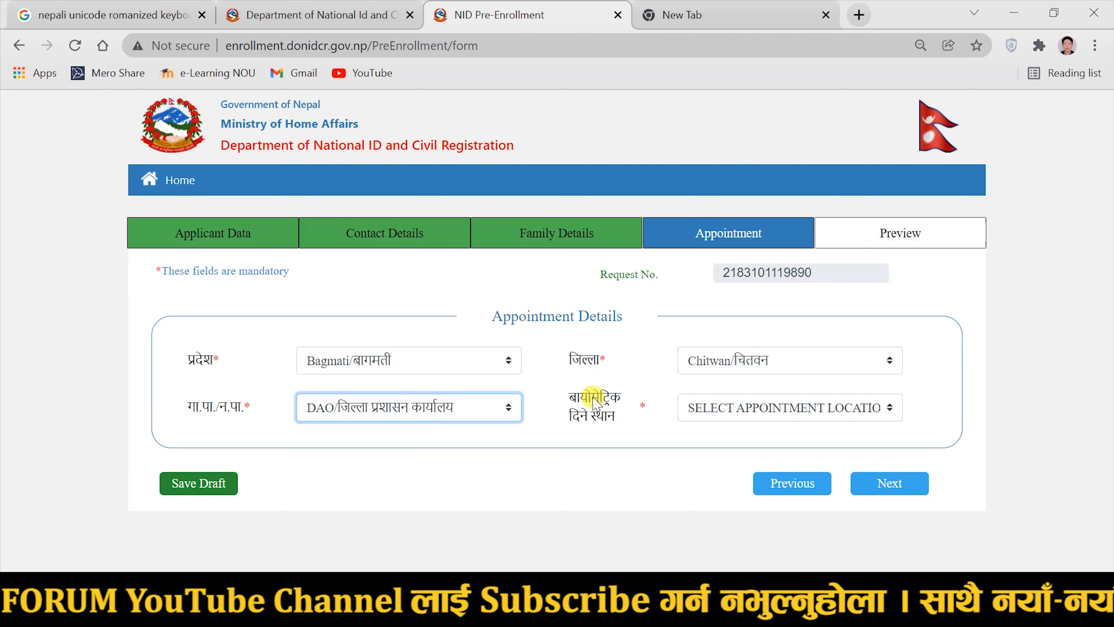
click(719, 410)
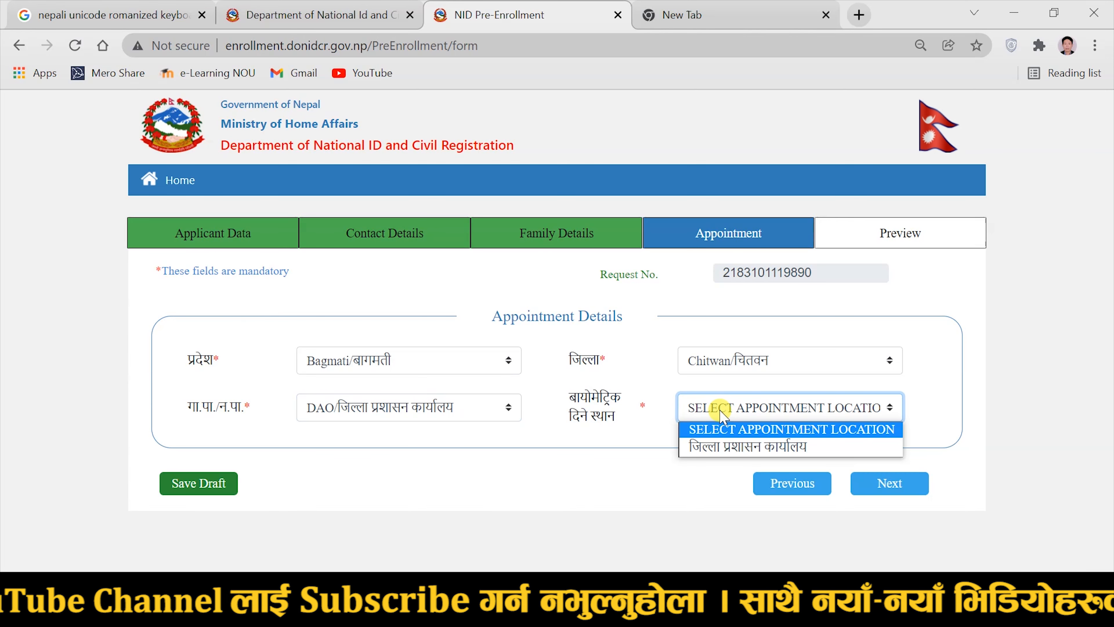
click(730, 446)
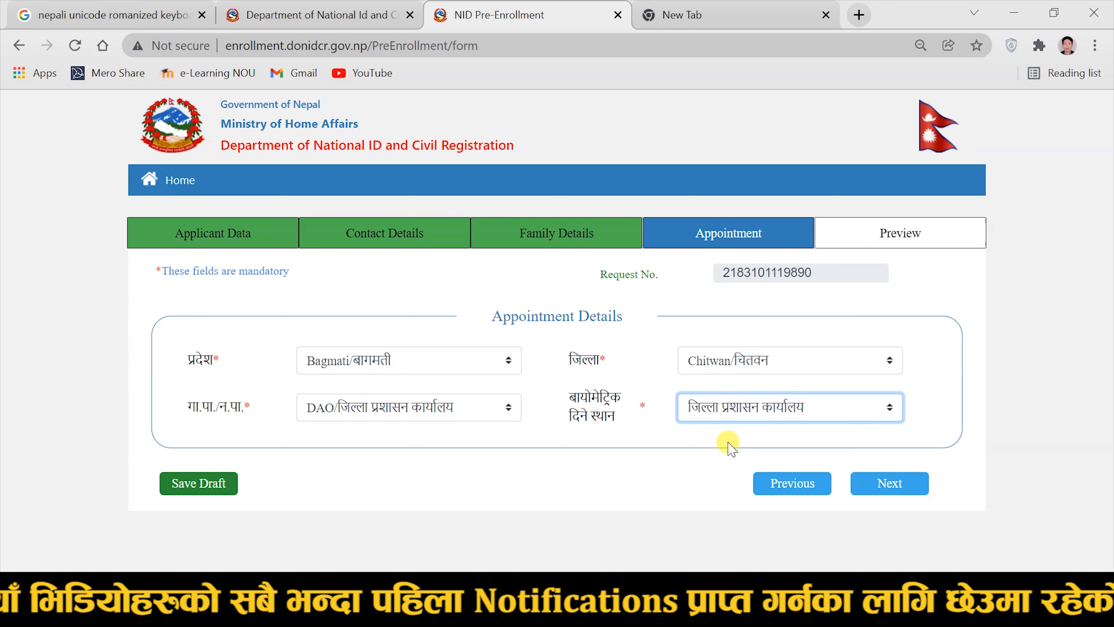
- Proceed to the application preview, go through to its end, and submit the application with confirmation
click(883, 483)
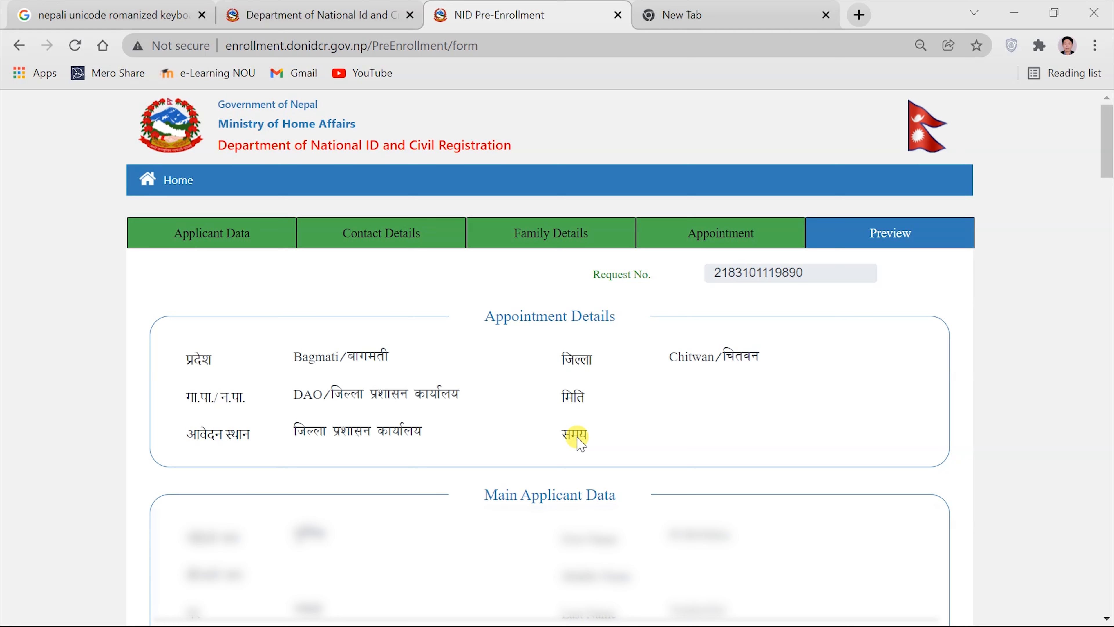
drag(1110, 143, 1109, 575)
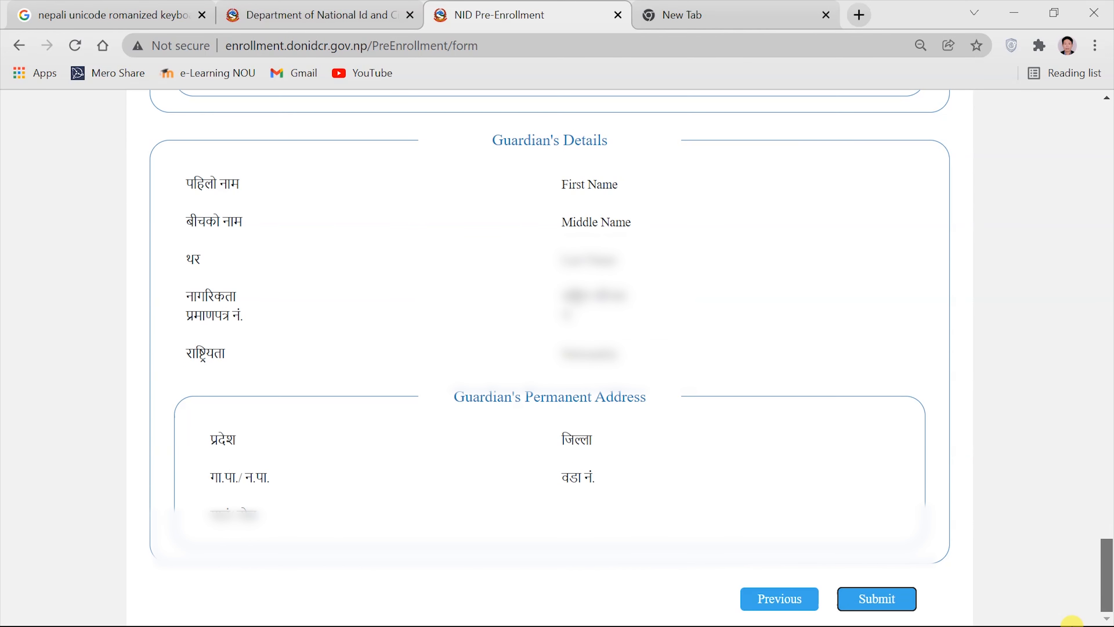
click(904, 599)
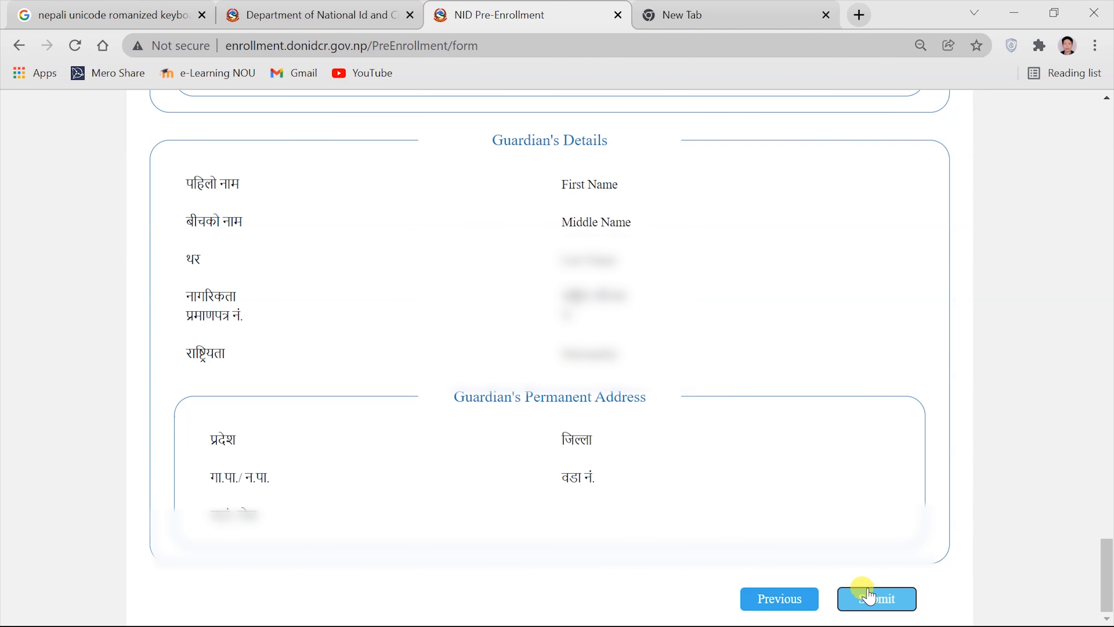
click(867, 598)
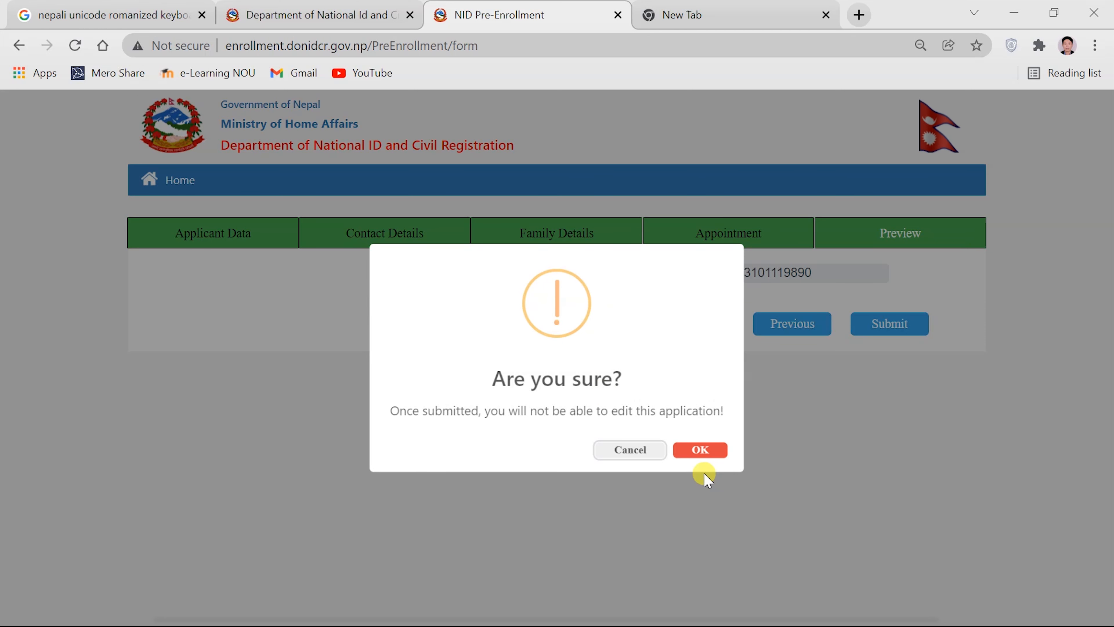
click(698, 452)
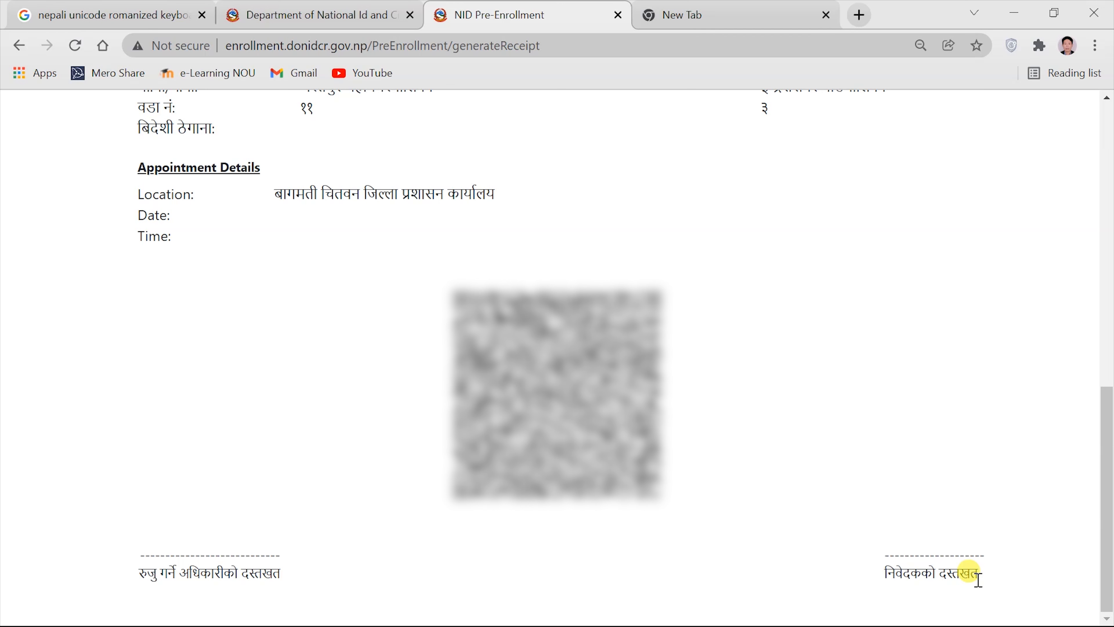
- Return to the beginning of the application receipt, where its print option is
scroll(978, 579, up, 15)
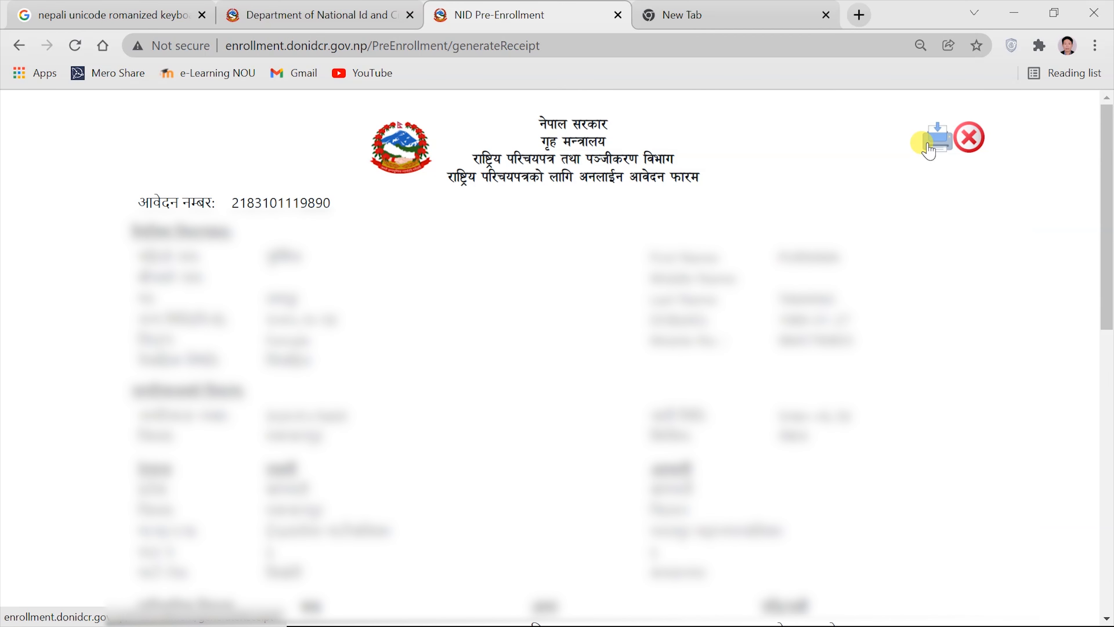